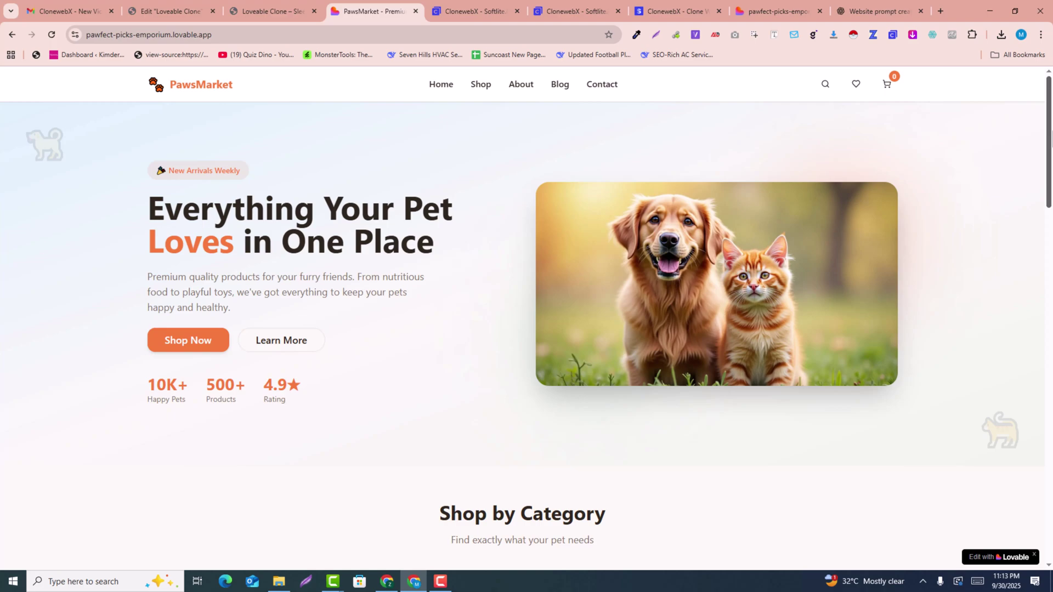
- Scroll the Elementor canvas through the cloned page from categories down to the footer
drag(1050, 131, 1050, 299)
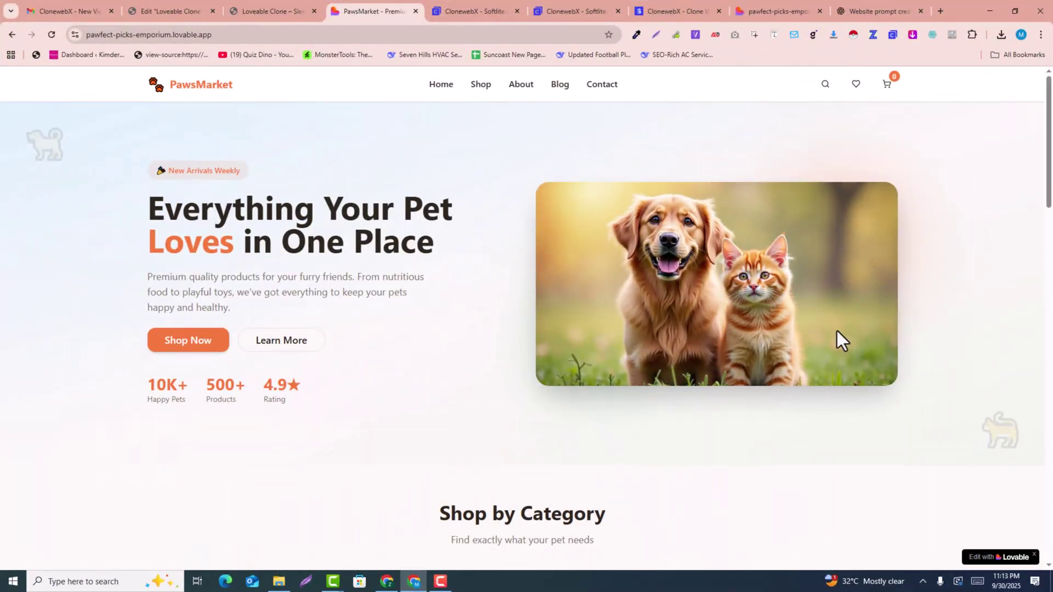
scroll(835, 334, down, 12)
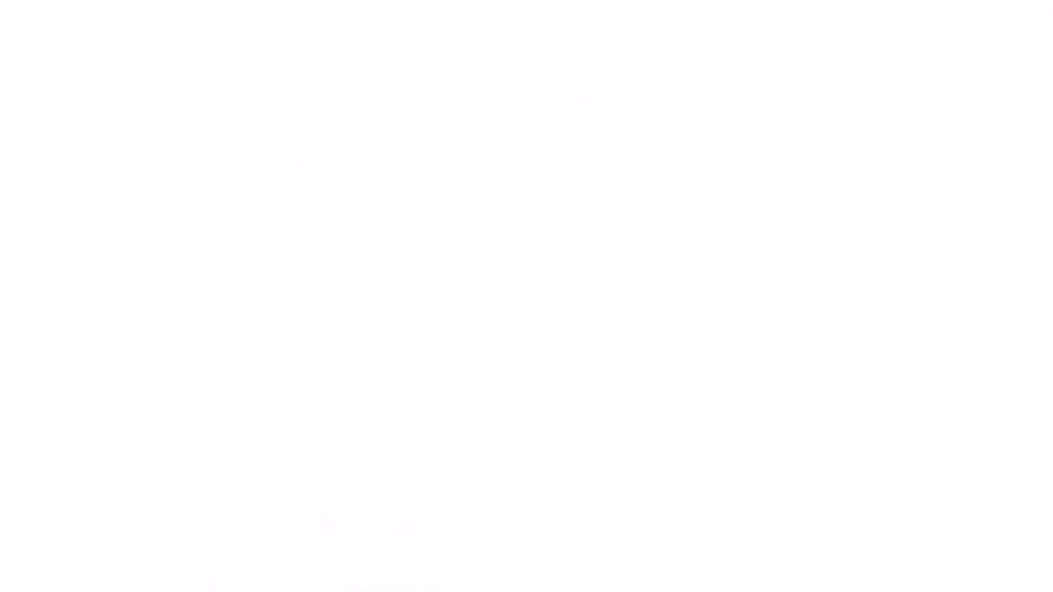
scroll(658, 291, down, 8)
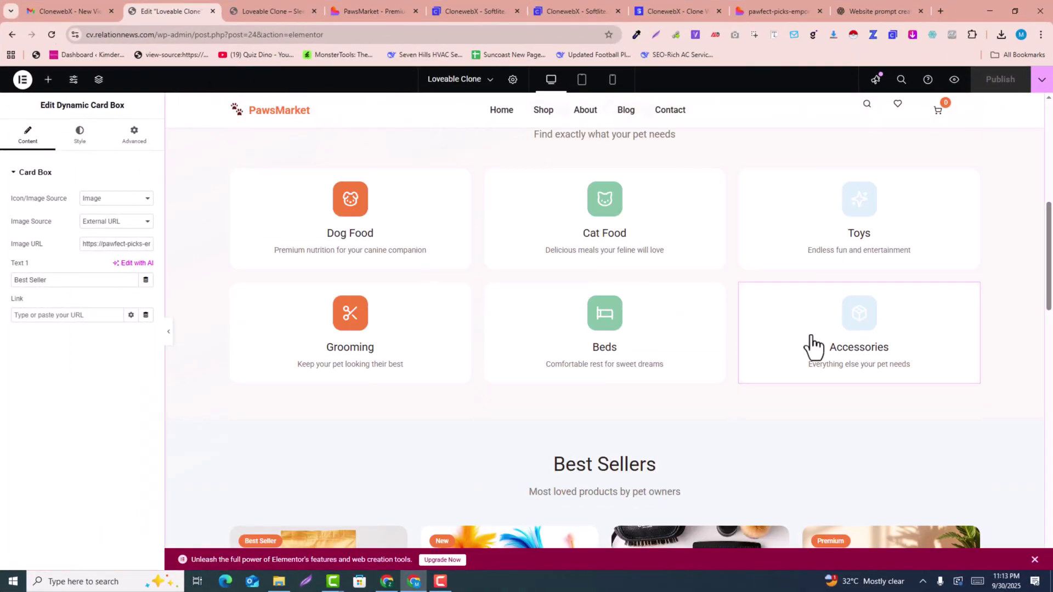
scroll(811, 347, down, 7)
scroll(811, 337, down, 10)
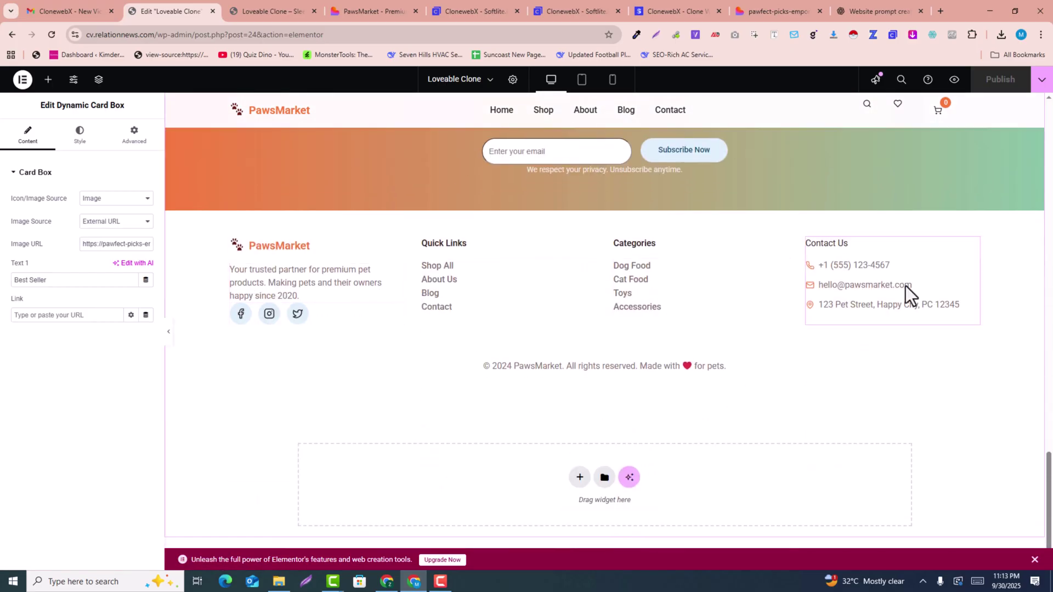
scroll(456, 286, up, 4)
scroll(516, 379, down, 1)
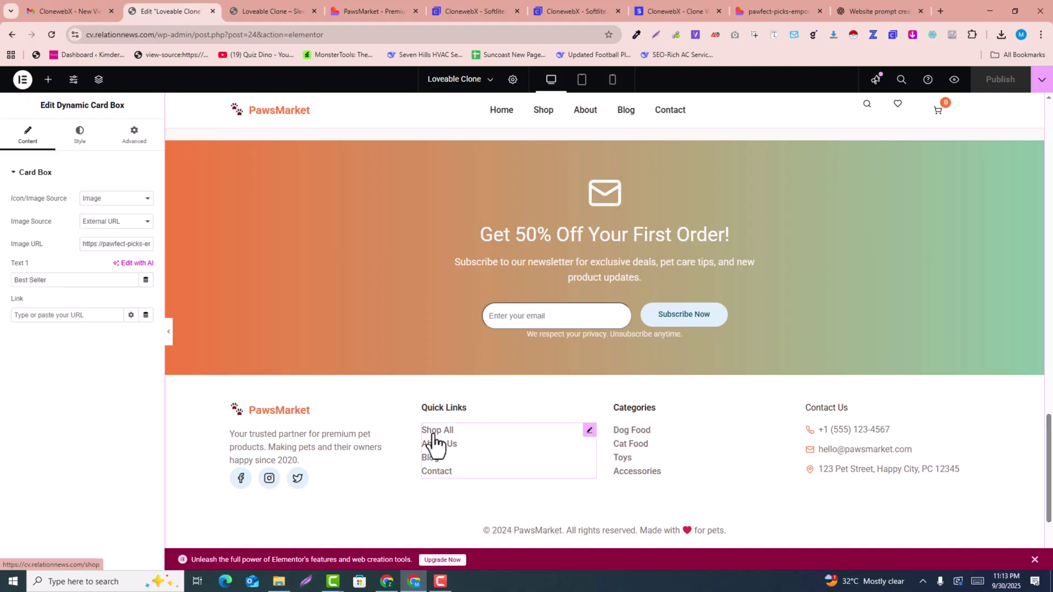
- Select the footer Quick Links and Categories widgets, then view the Loveable Clone live preview
click(526, 453)
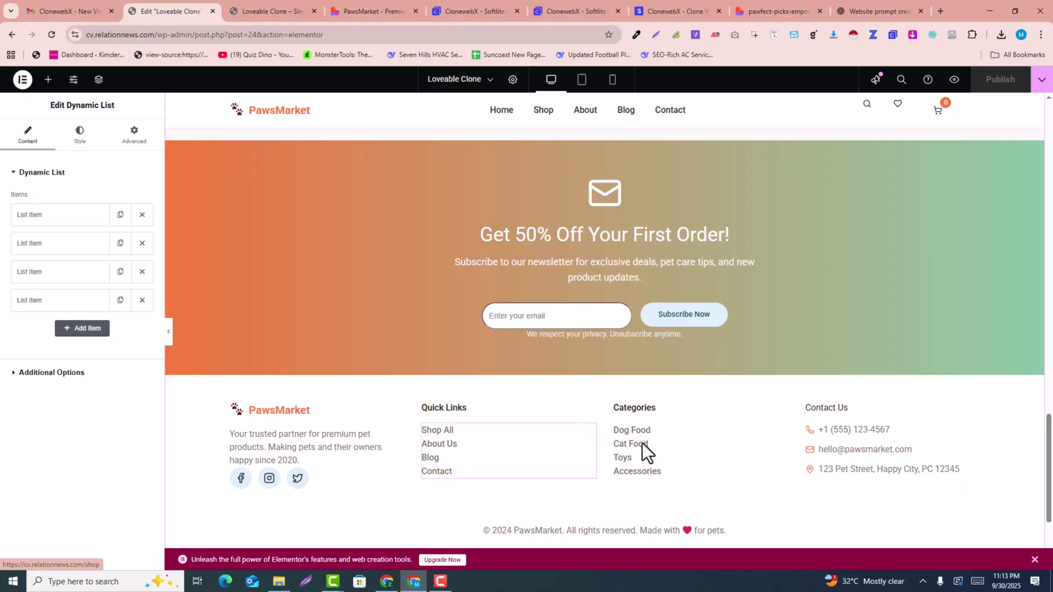
click(695, 442)
scroll(436, 232, up, 15)
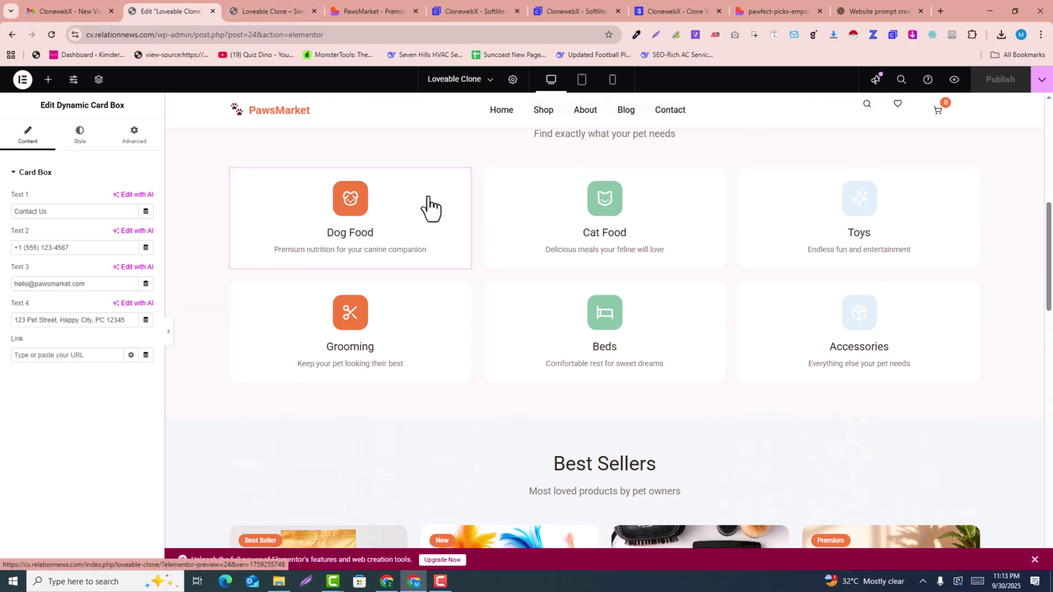
click(269, 5)
- Scroll through the Loveable Clone preview in WordPress
scroll(515, 270, down, 20)
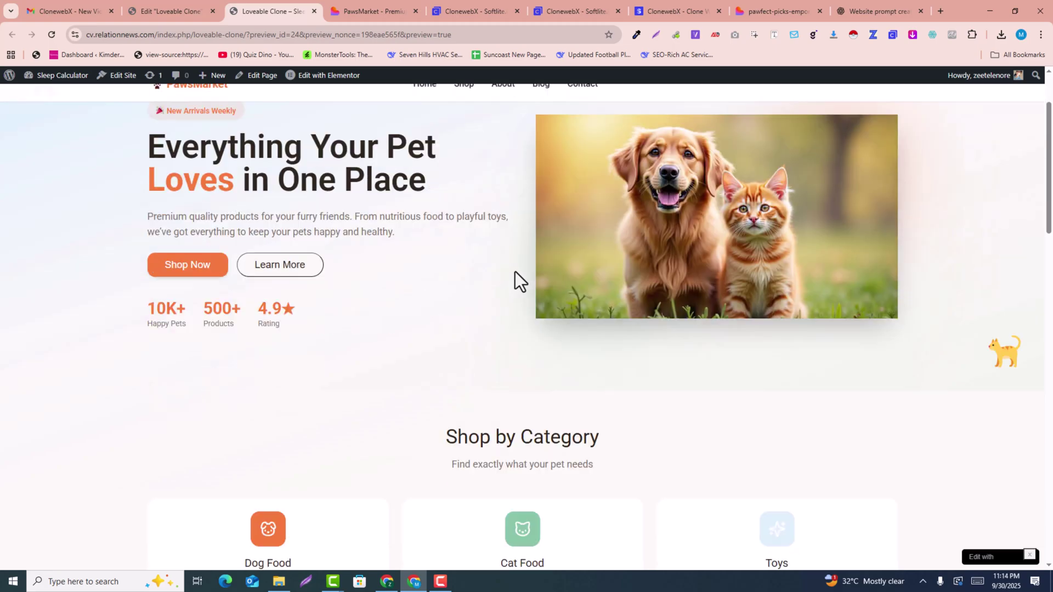
scroll(516, 272, down, 5)
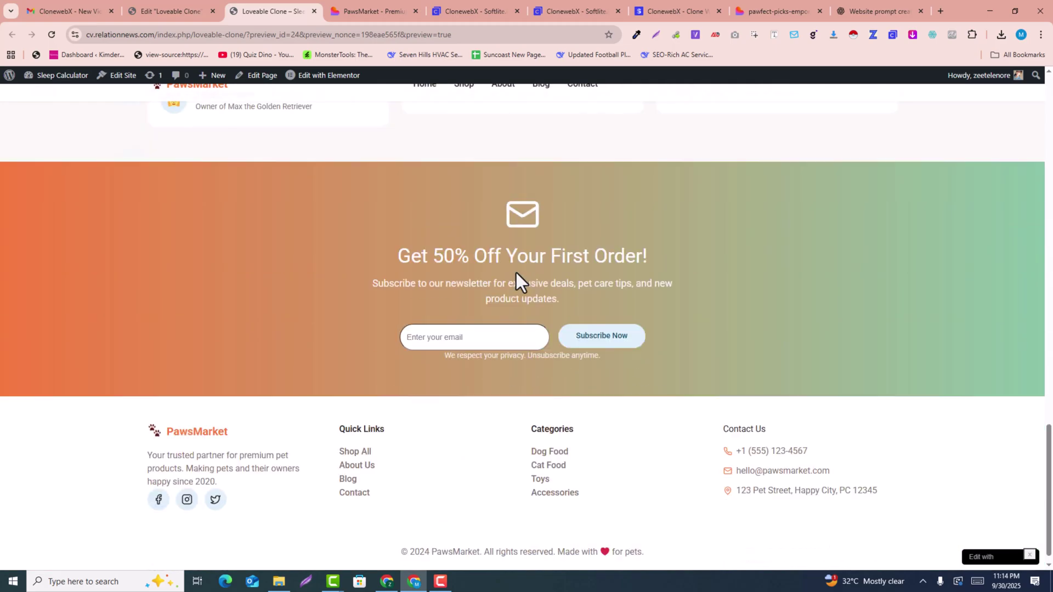
scroll(515, 272, up, 14)
scroll(515, 272, up, 10)
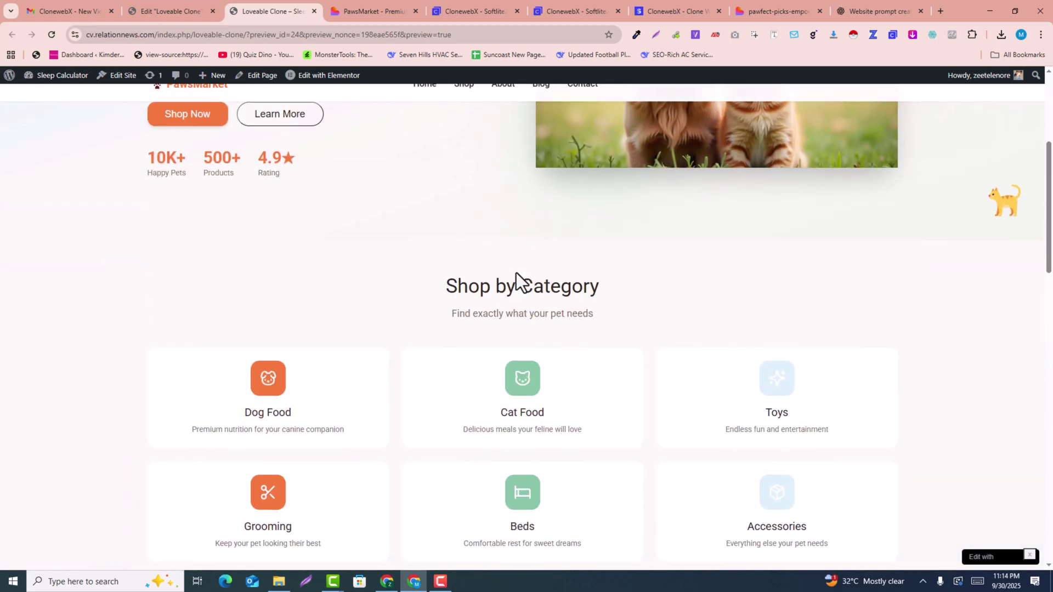
- Scroll the original PawsMarket lovable.app site for comparison
click(340, 7)
scroll(520, 159, down, 2)
scroll(523, 174, up, 5)
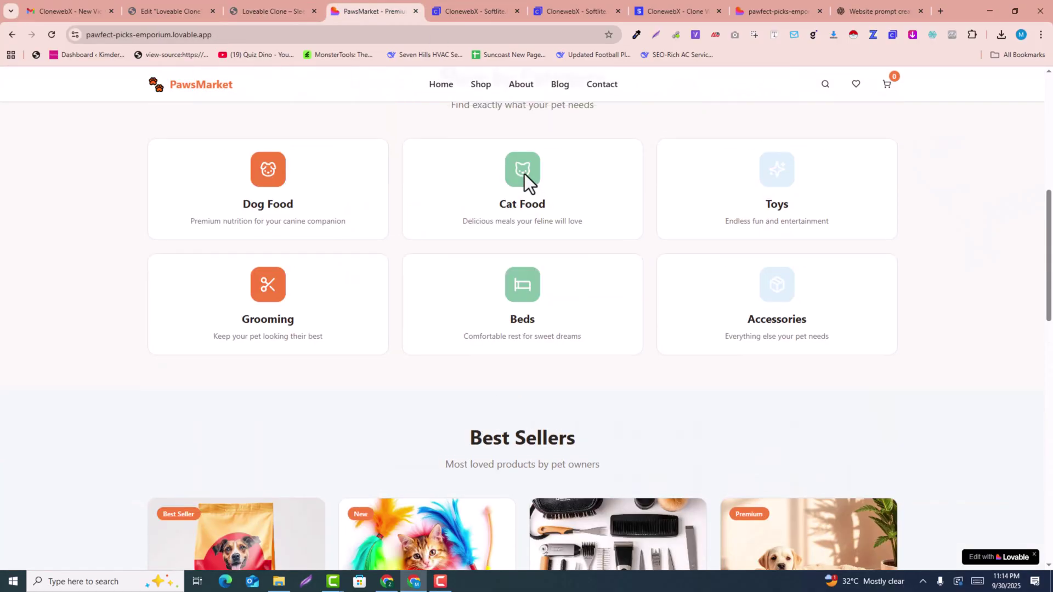
- Return to the Loveable Clone preview and scroll it again to compare
click(272, 4)
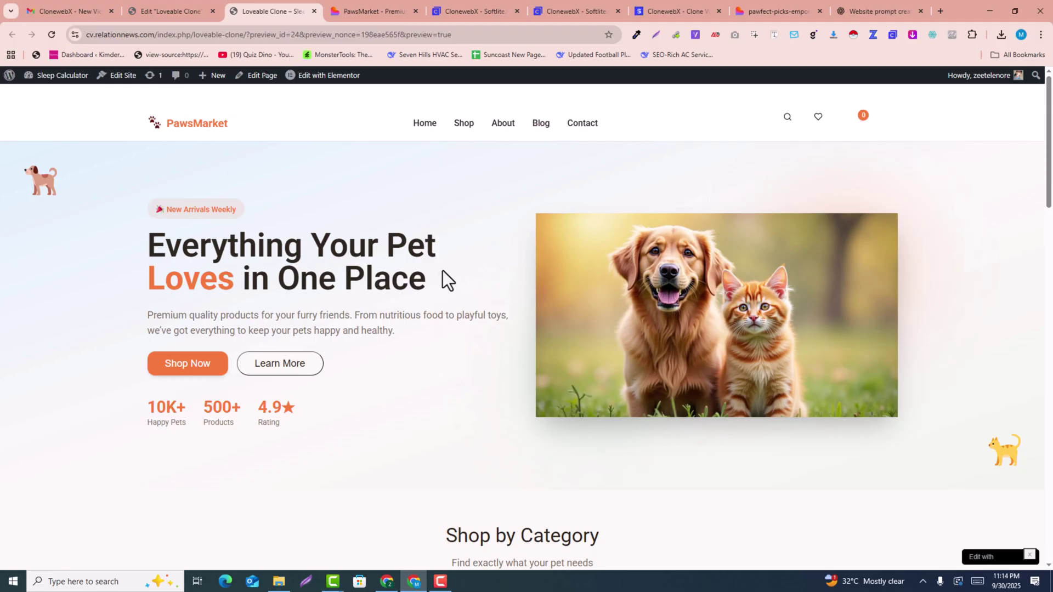
scroll(443, 271, down, 4)
scroll(443, 271, up, 4)
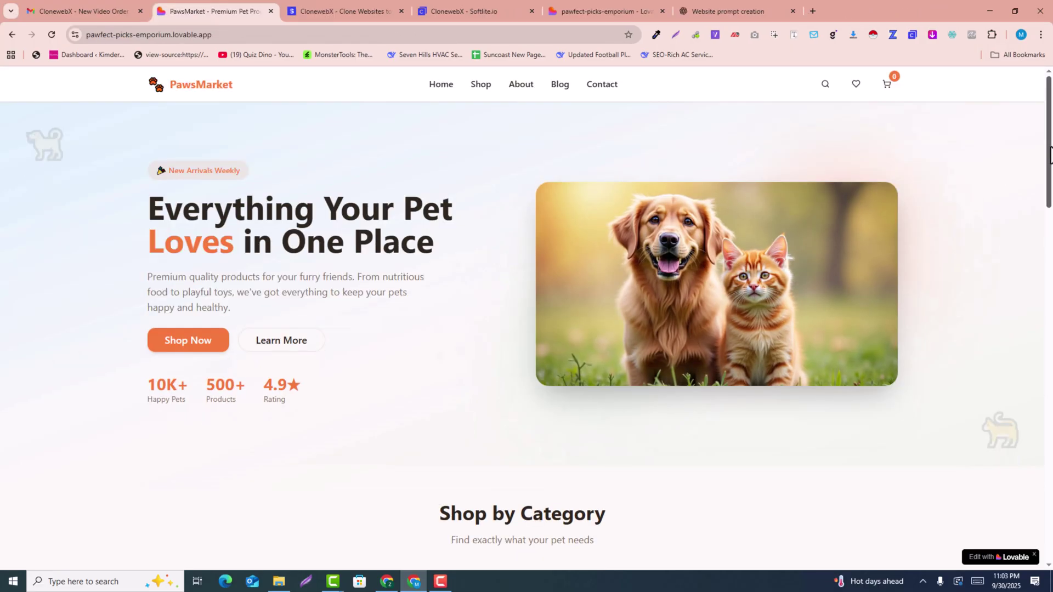
mouse_move(1050, 155)
mouse_down()
mouse_move(1050, 415)
mouse_move(1050, 137)
mouse_up()
- In the ClonewebX tab, navigate to clonewebx.softlite.io/projects/ to list existing clone projects
scroll(1017, 263, down, 4)
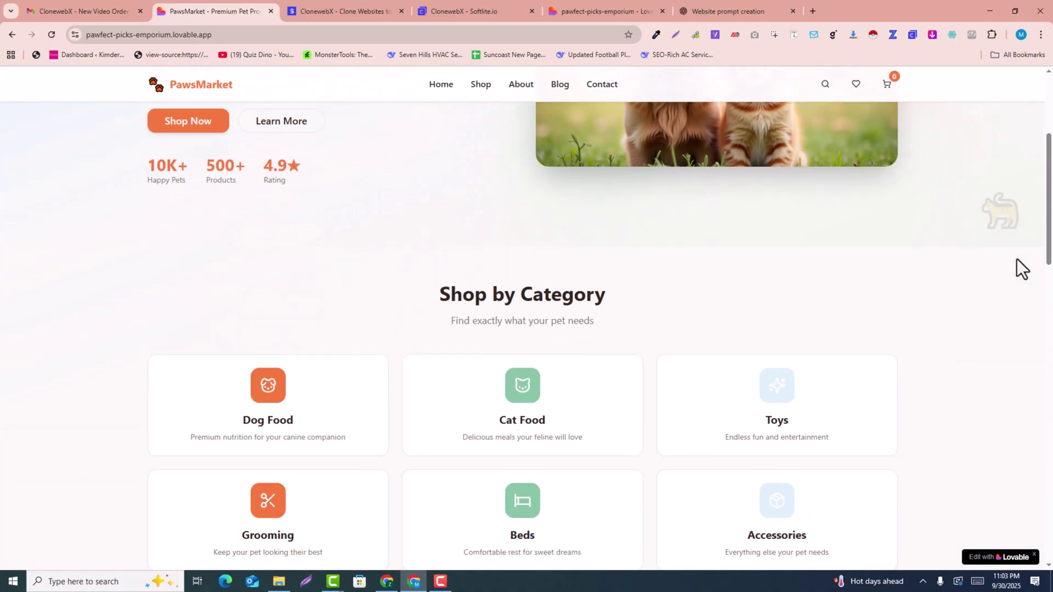
scroll(1019, 265, up, 4)
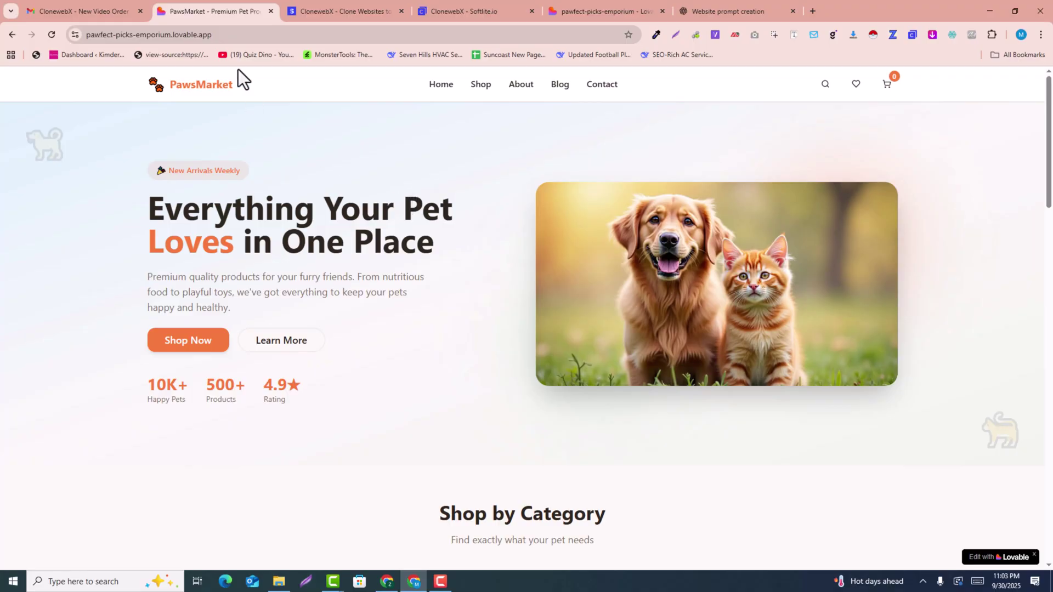
click(346, 10)
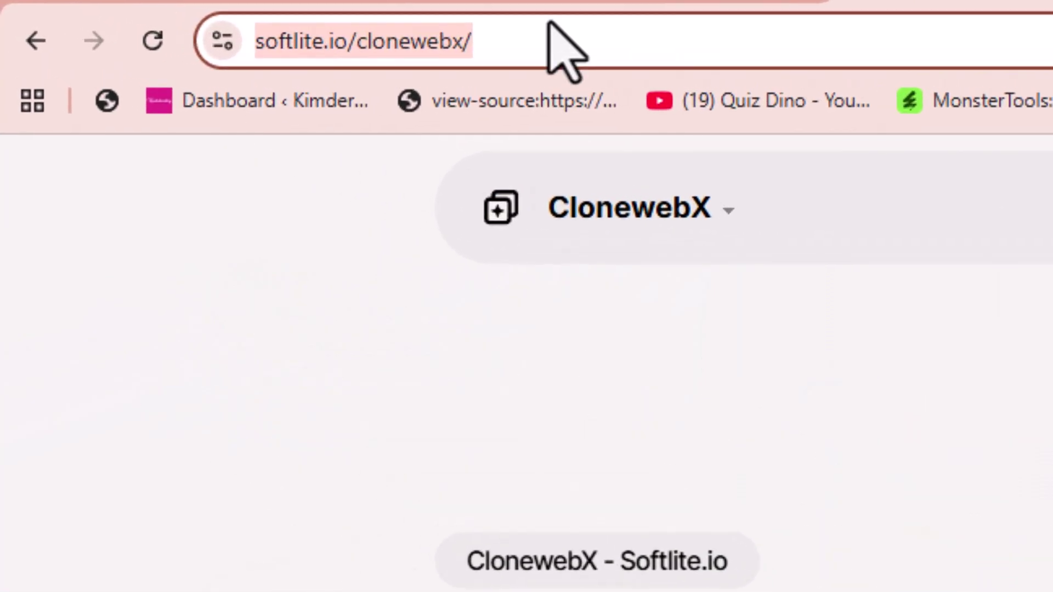
click(240, 38)
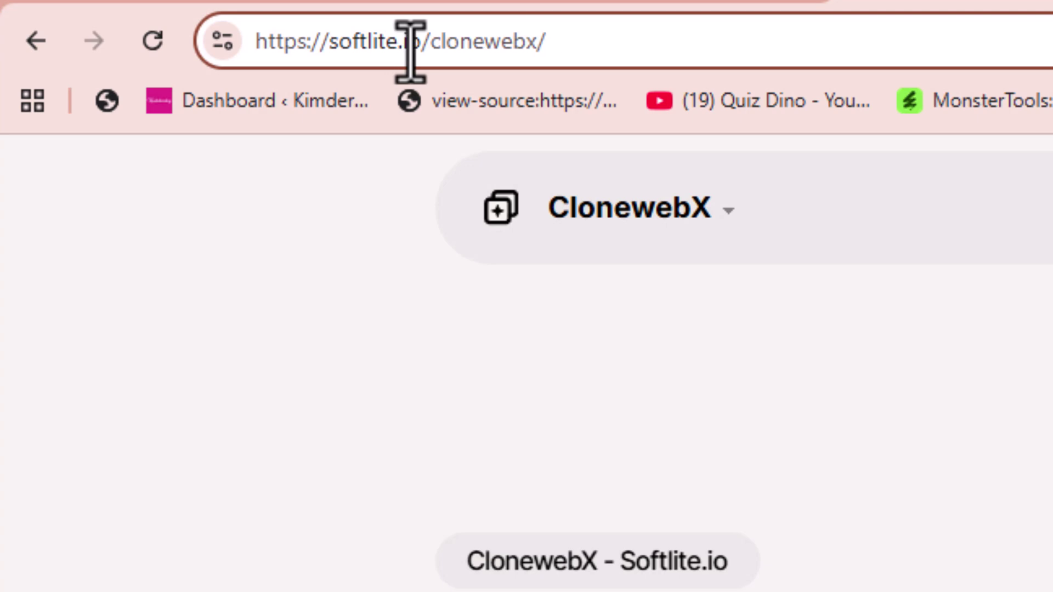
drag(554, 42, 334, 42)
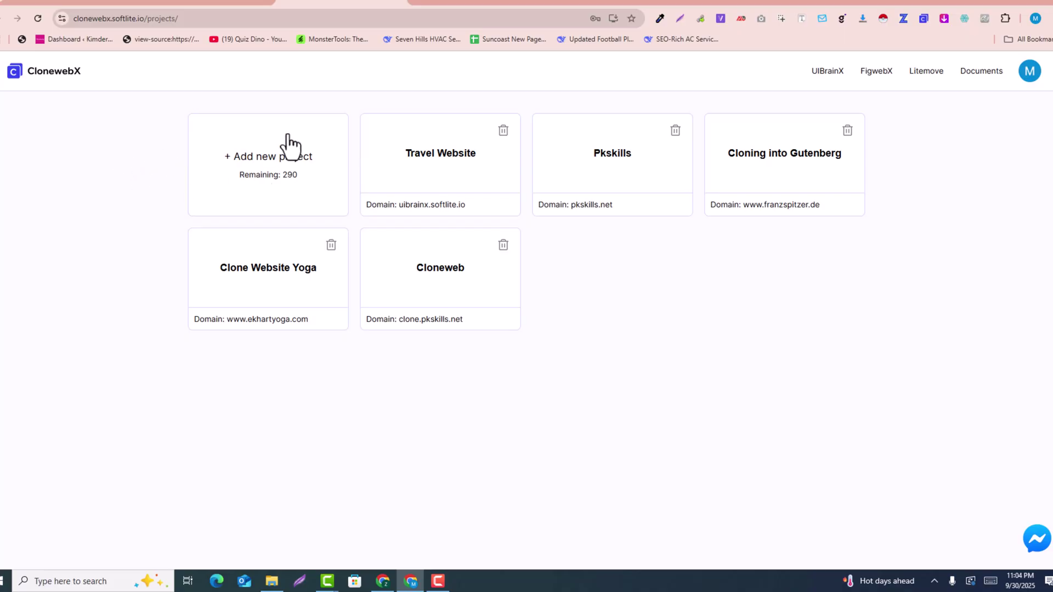
- Start a new project and paste 'Loveable Clone' as its Project Name
click(250, 160)
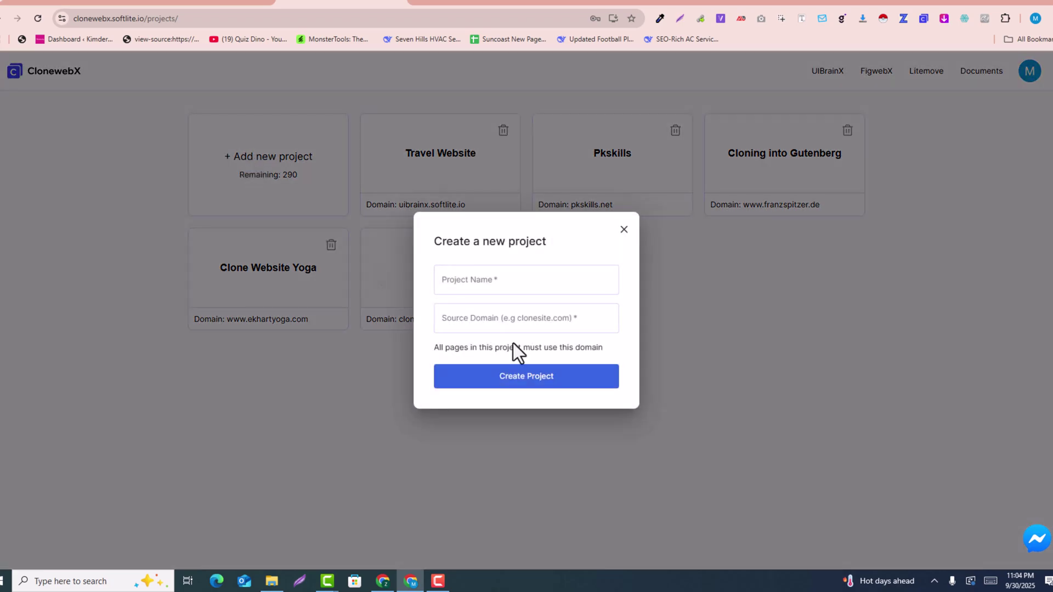
click(502, 276)
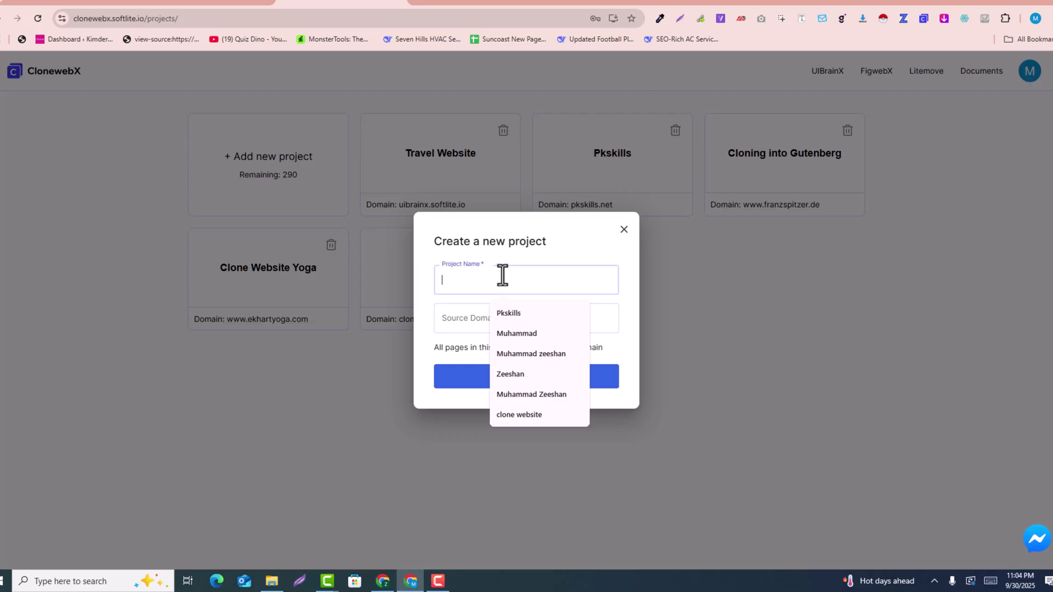
text(Loveable Clone)
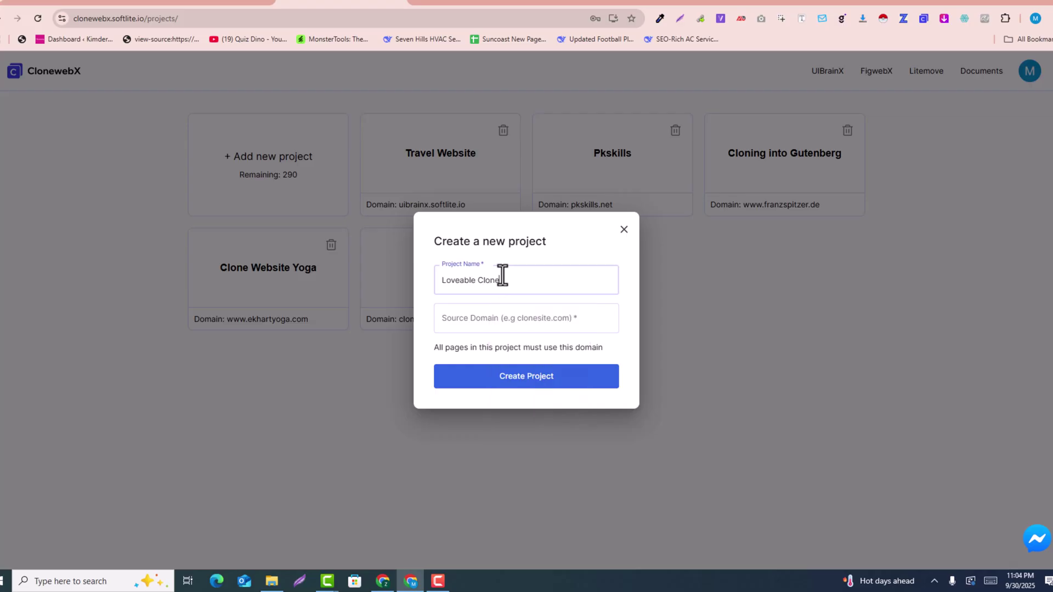
click(504, 316)
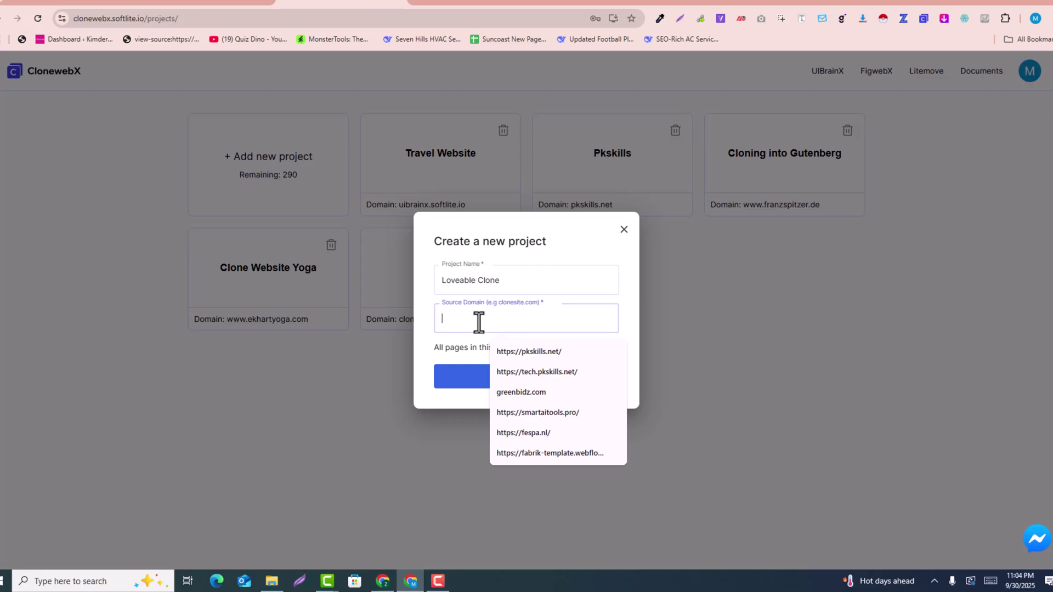
- Copy the PawsMarket lovable.app URL into Source Domain and create the project
click(233, 3)
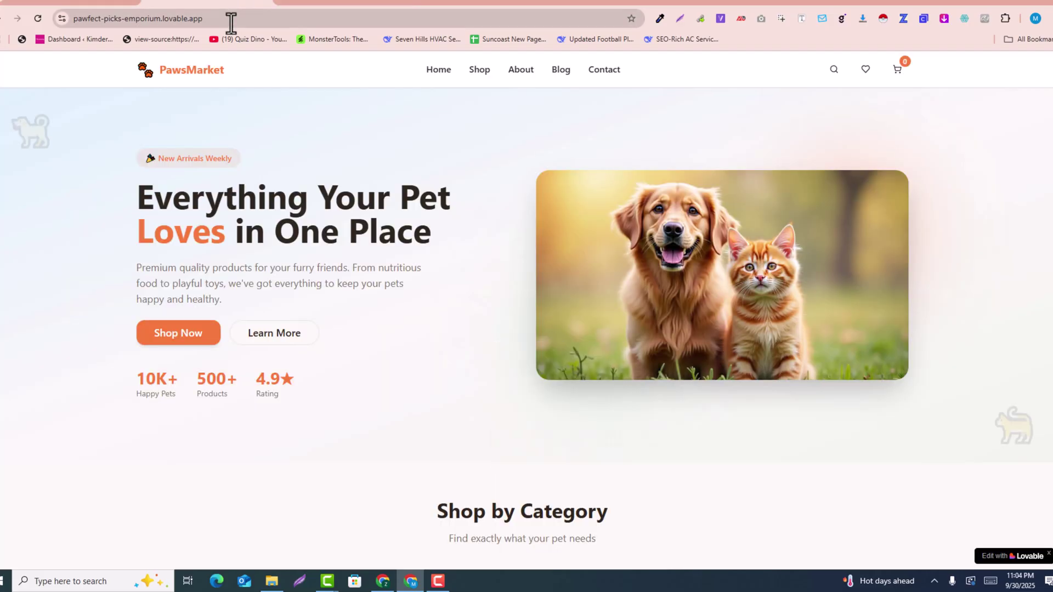
click(231, 20)
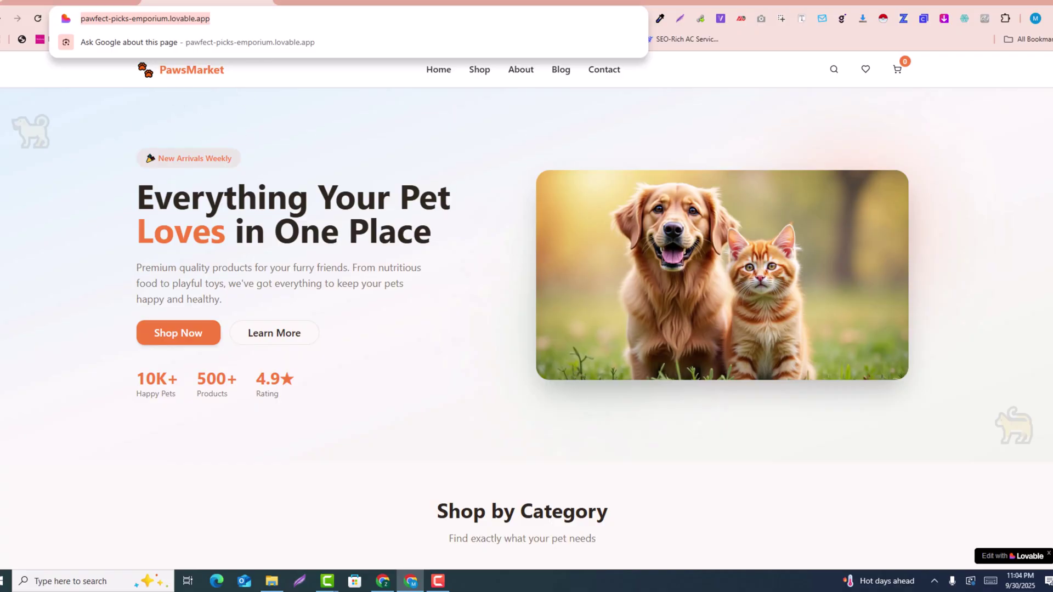
key(ctrl+c)
key(ctrl+Tab)
click(491, 324)
key(ctrl+v)
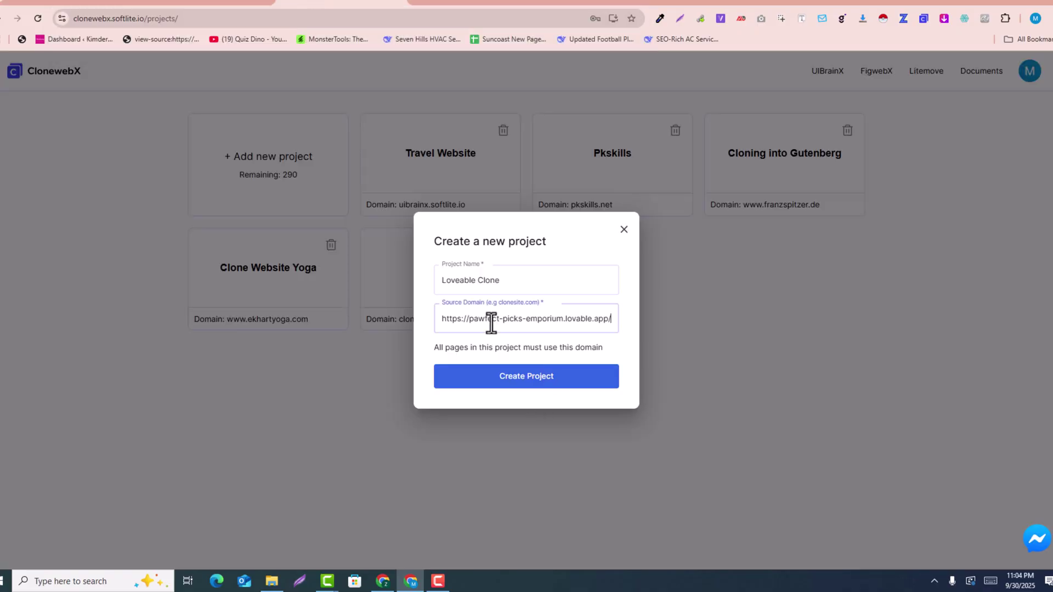
click(523, 384)
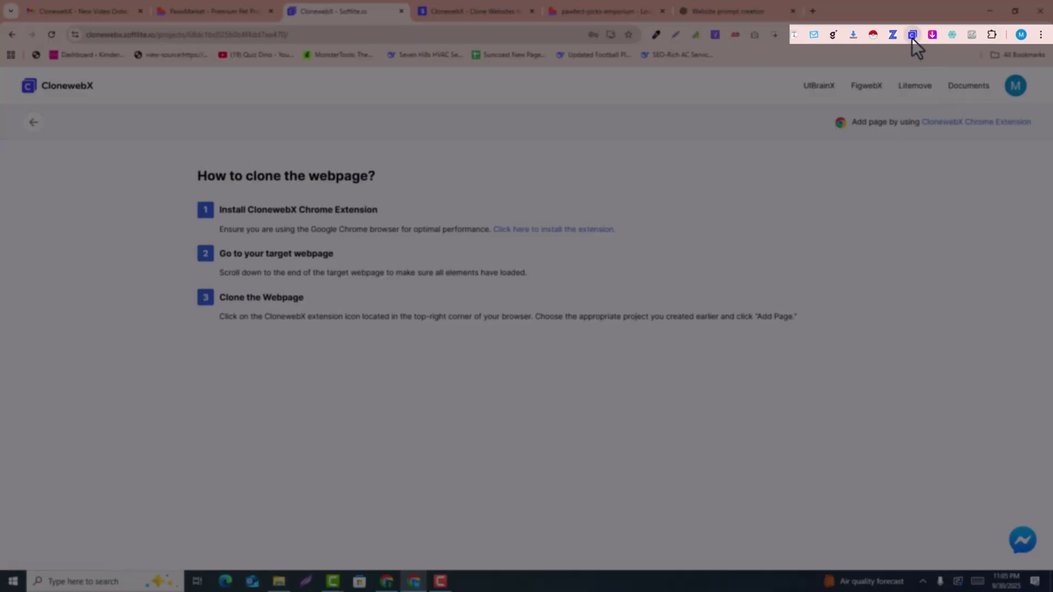
- Check the ClonewebX extension popup and its Chrome Web Store page showing it's already installed
click(913, 35)
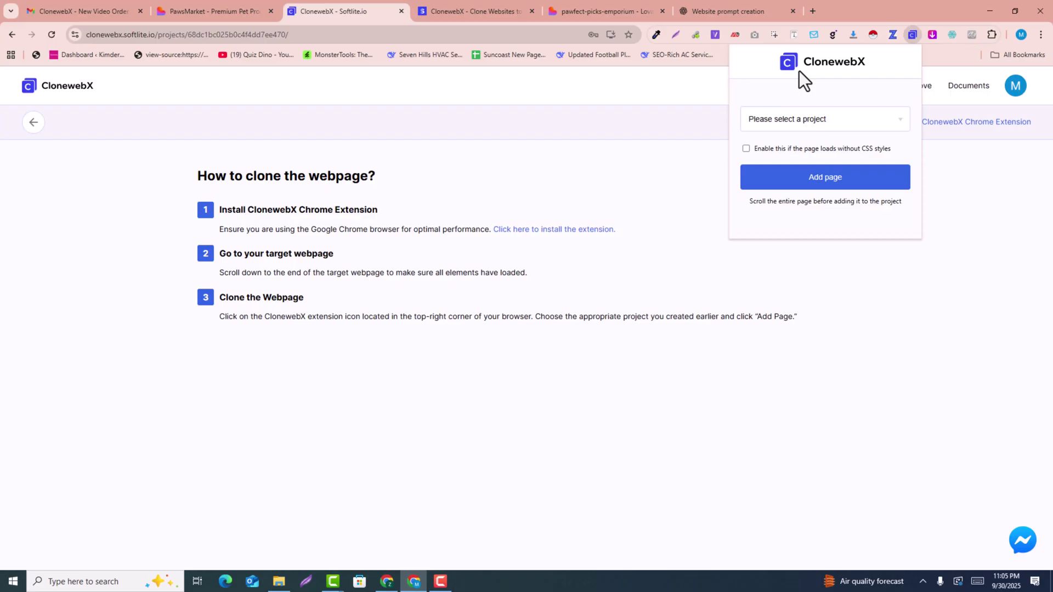
click(362, 253)
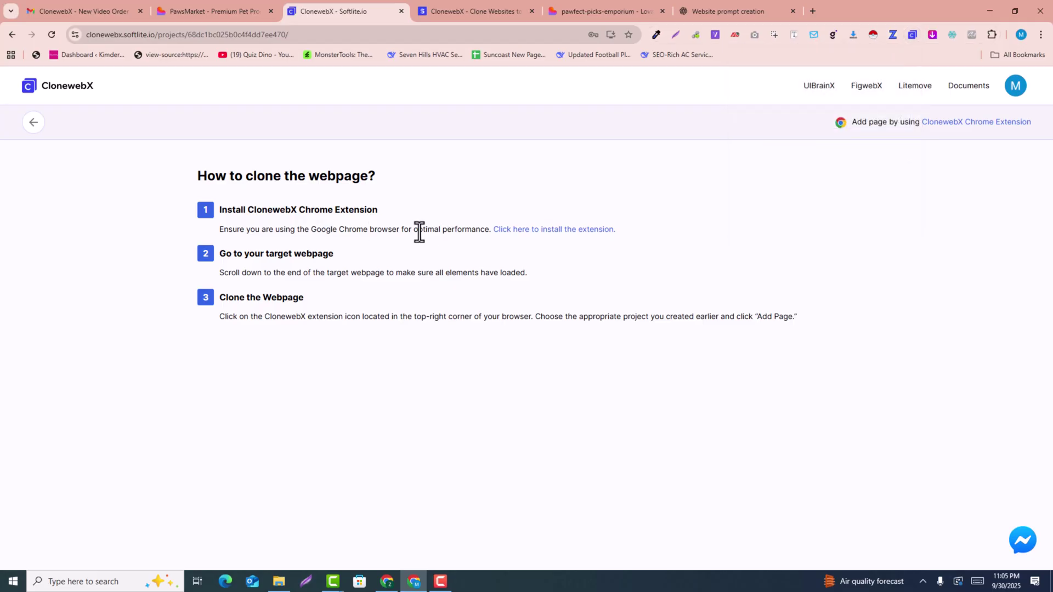
click(517, 231)
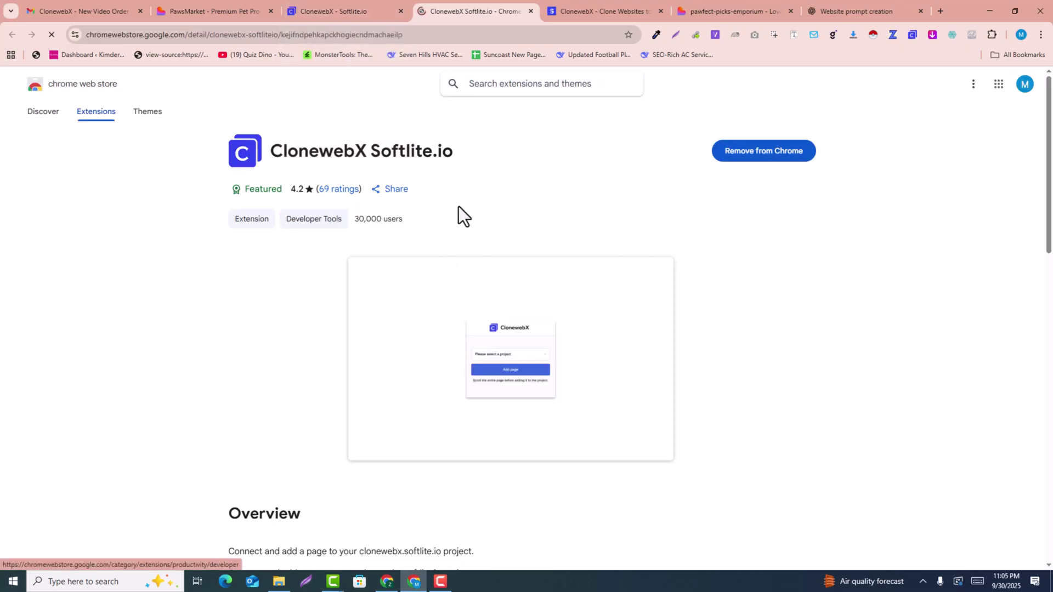
key(ctrl+shift+Tab)
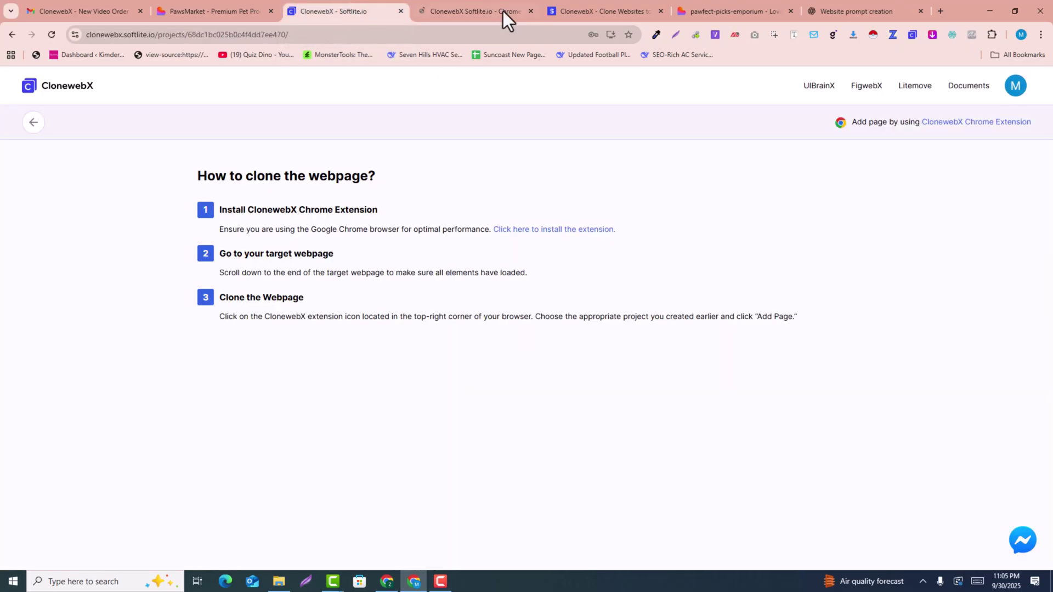
click(531, 11)
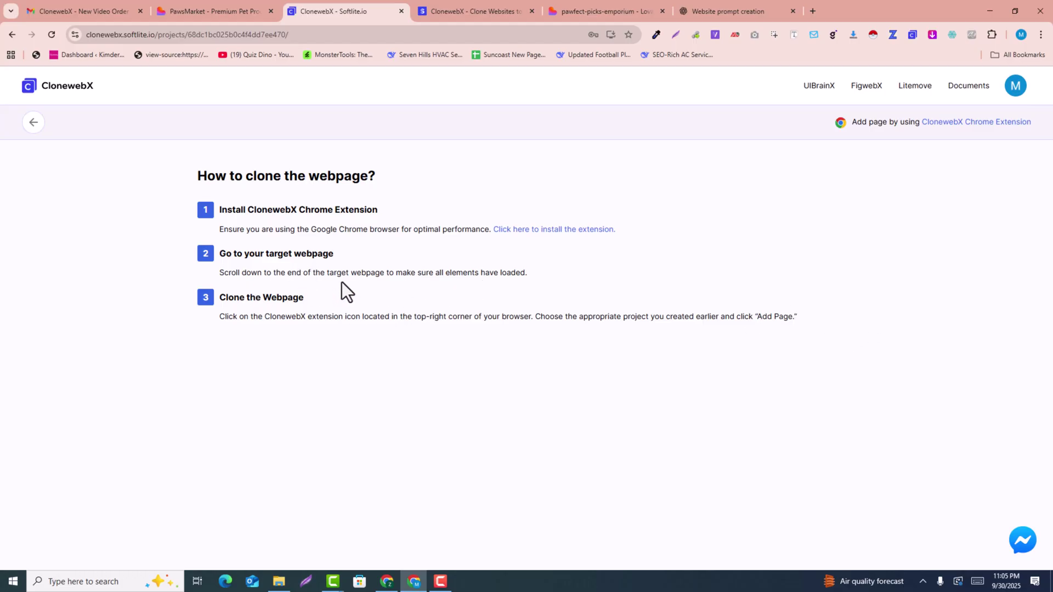
- Scroll through the original PawsMarket homepage
click(212, 10)
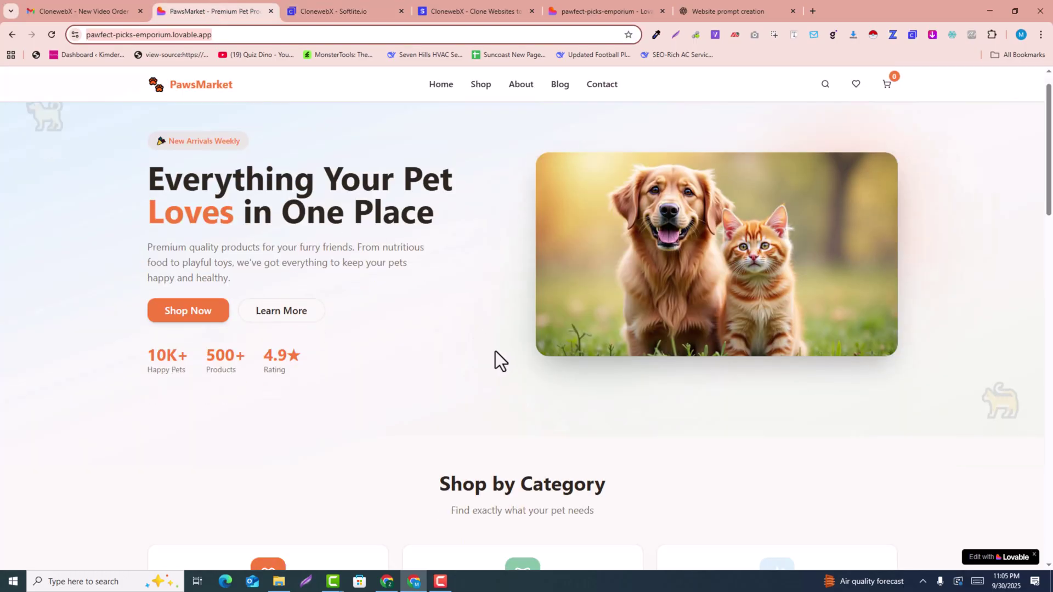
scroll(499, 351, down, 15)
scroll(1051, 415, down, 5)
scroll(1050, 419, up, 20)
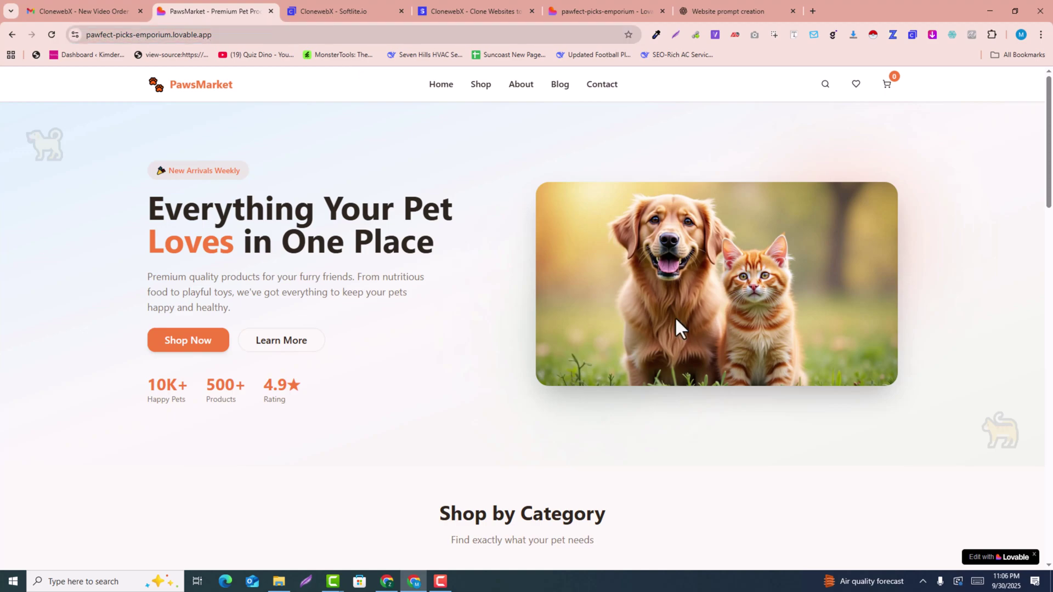
scroll(675, 317, down, 5)
scroll(1035, 104, up, 5)
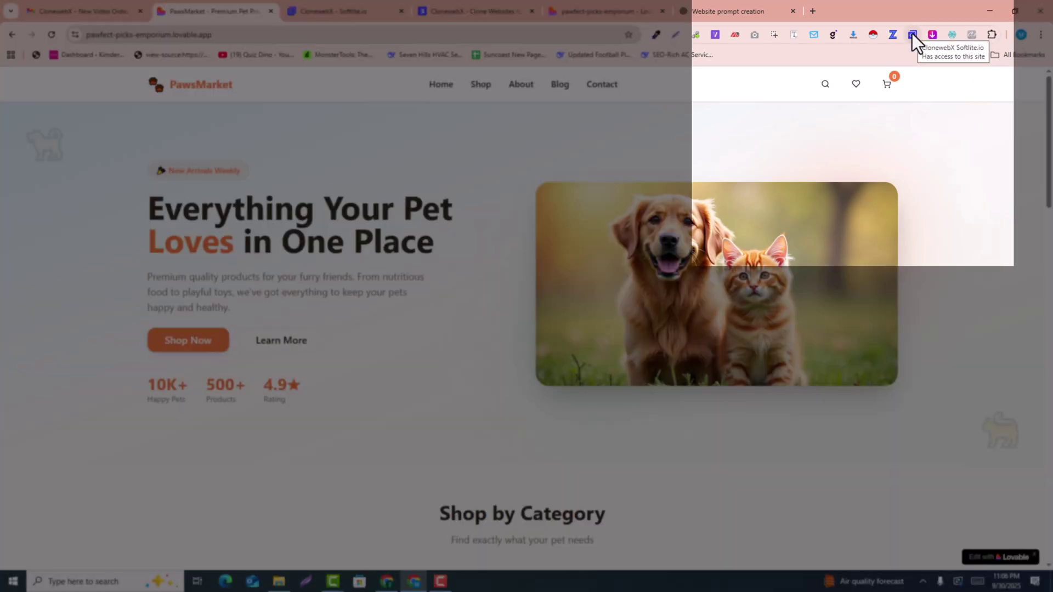
- Through the ClonewebX extension, add this page to the 'Loveable Clone' project
click(912, 34)
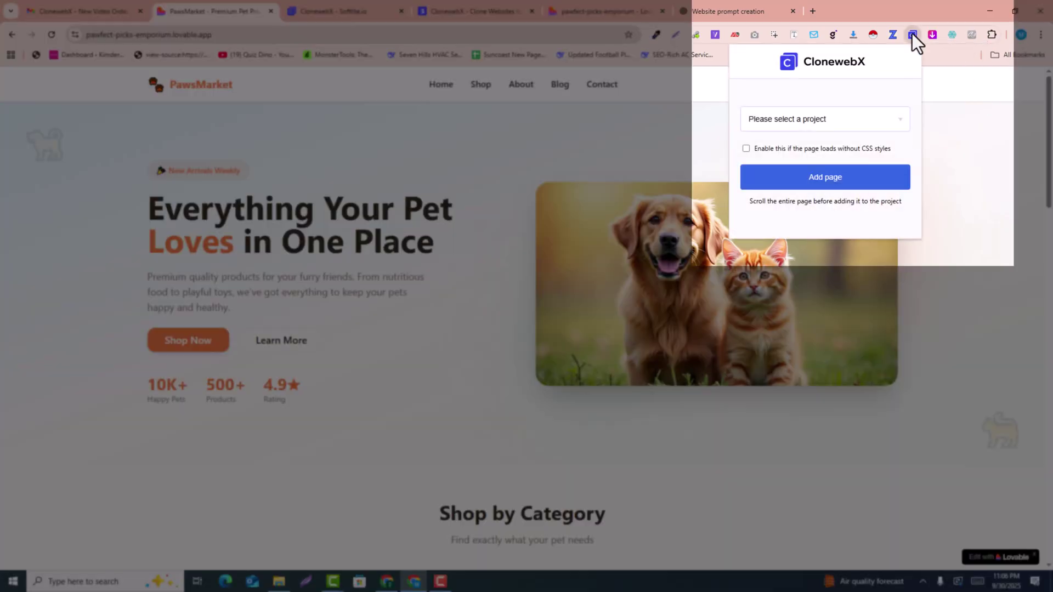
click(815, 127)
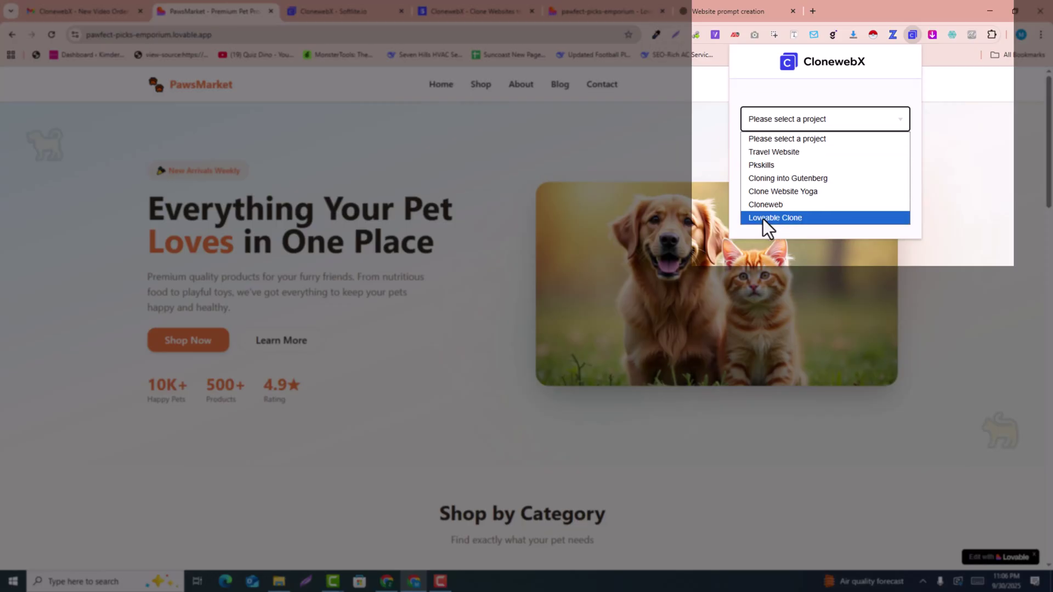
click(781, 218)
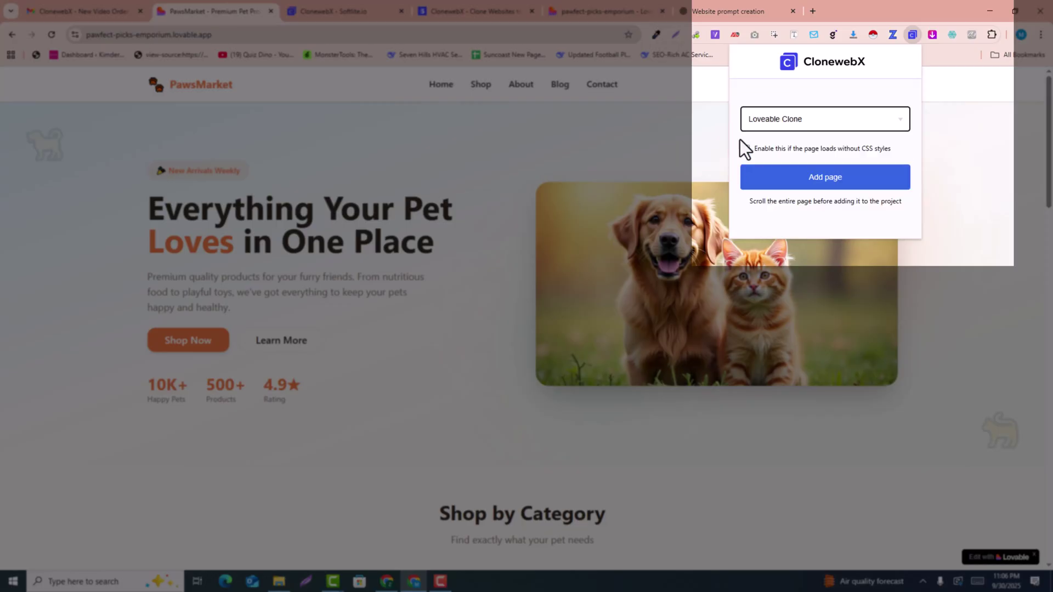
click(806, 189)
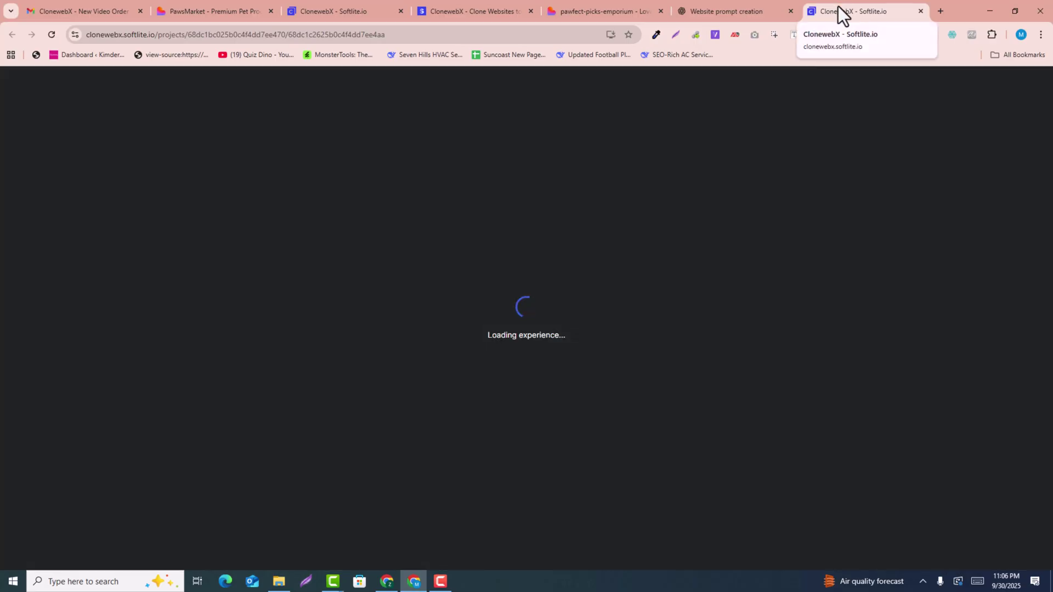
- Review the Export Type choices in the ClonewebX panel, leaving single-element export selected
scroll(405, 292, down, 9)
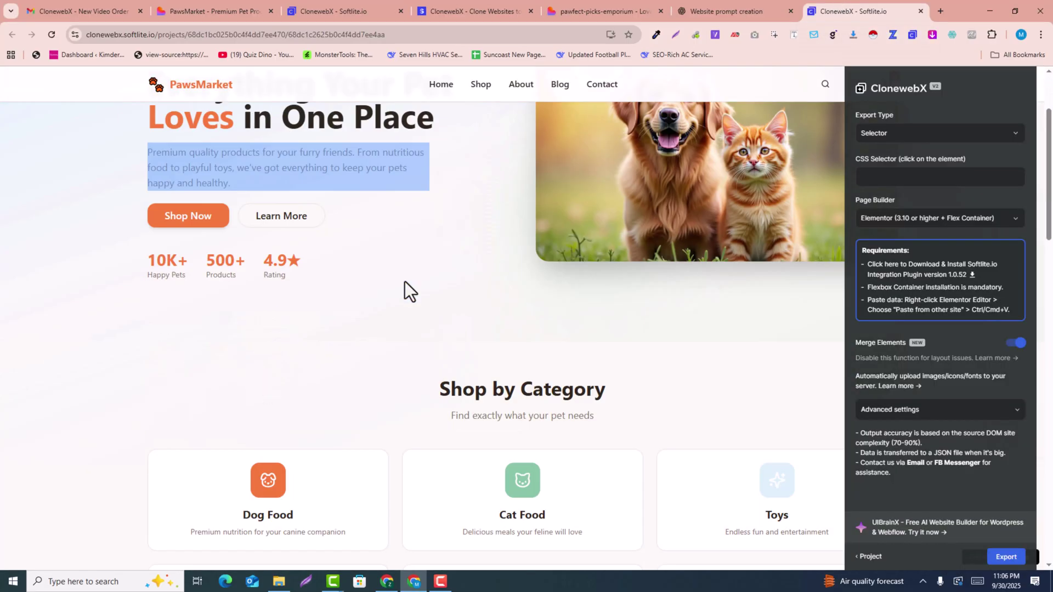
scroll(230, 220, up, 9)
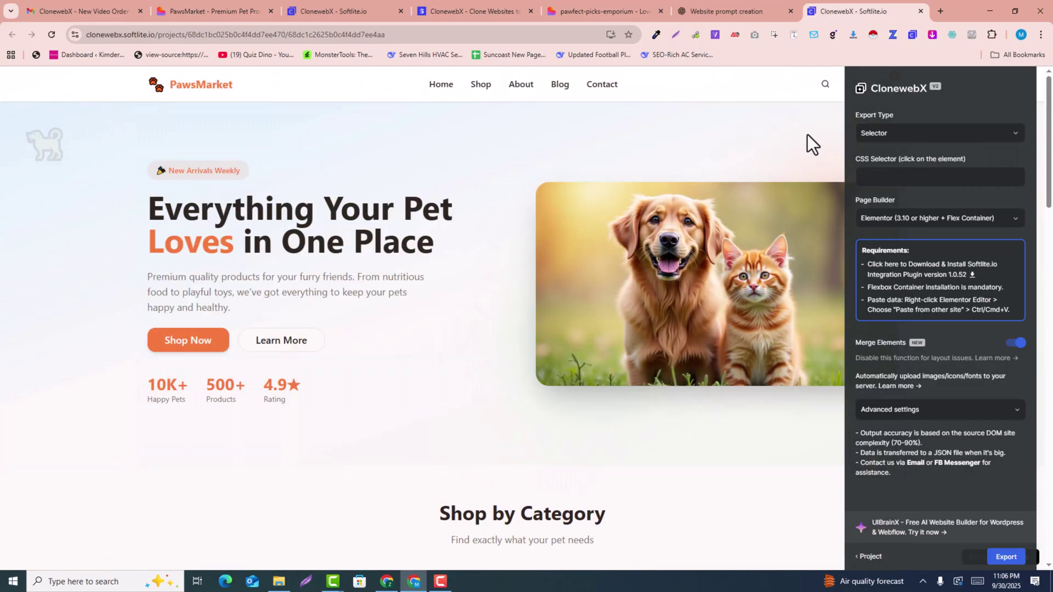
click(868, 134)
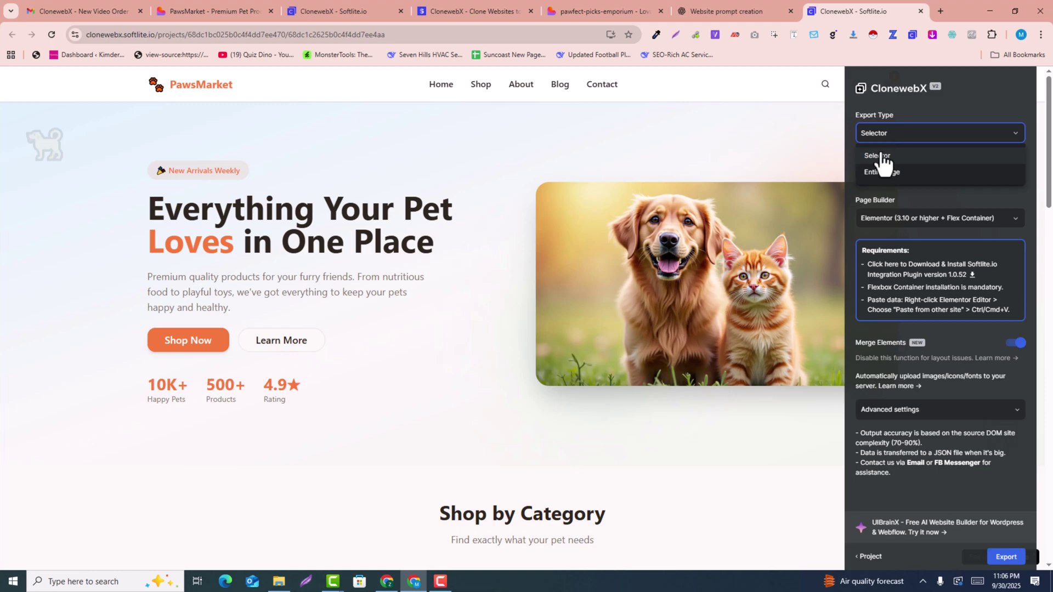
click(877, 156)
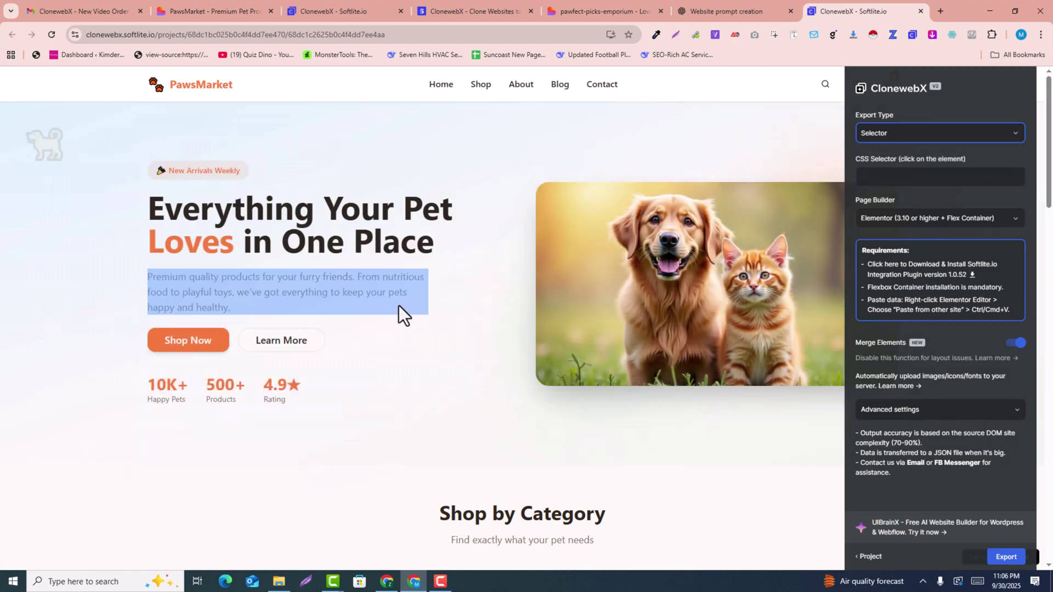
click(889, 132)
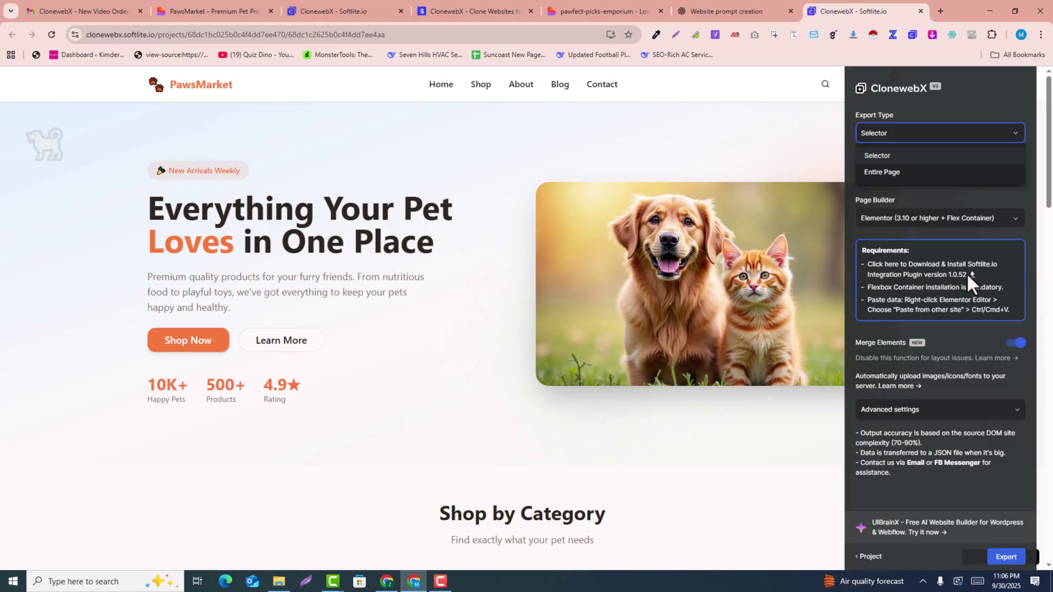
key(Escape)
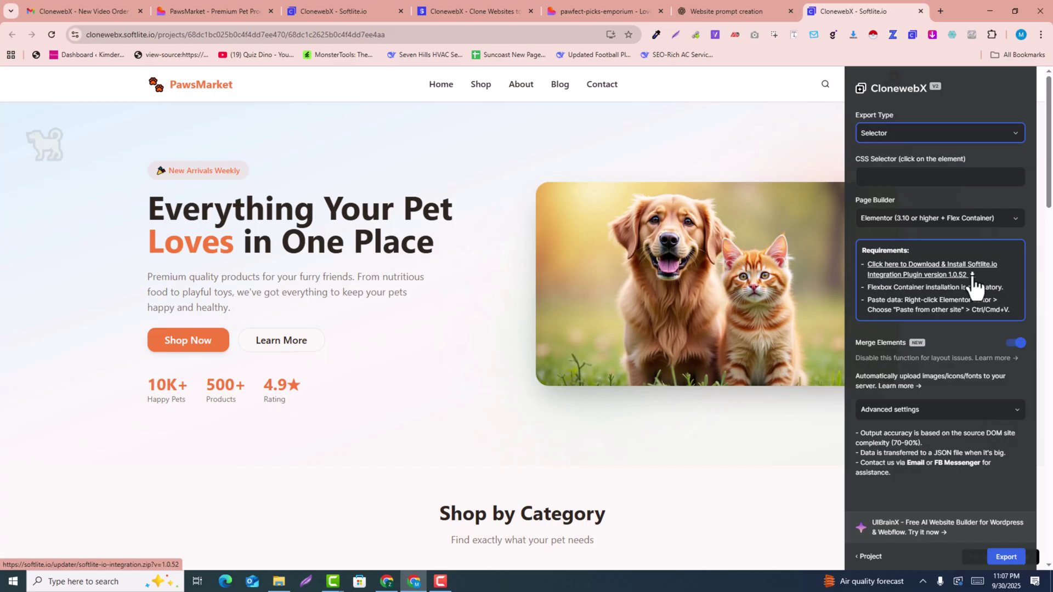
- Download softlite-io-integration.zip, confirm it finished, and go to the WordPress dashboard
click(950, 277)
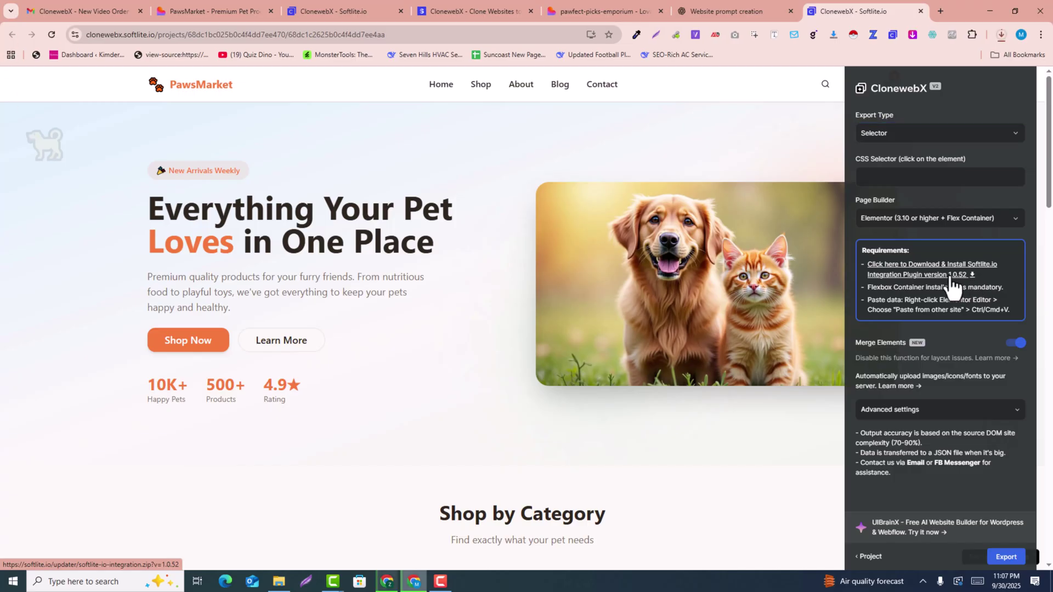
click(1001, 39)
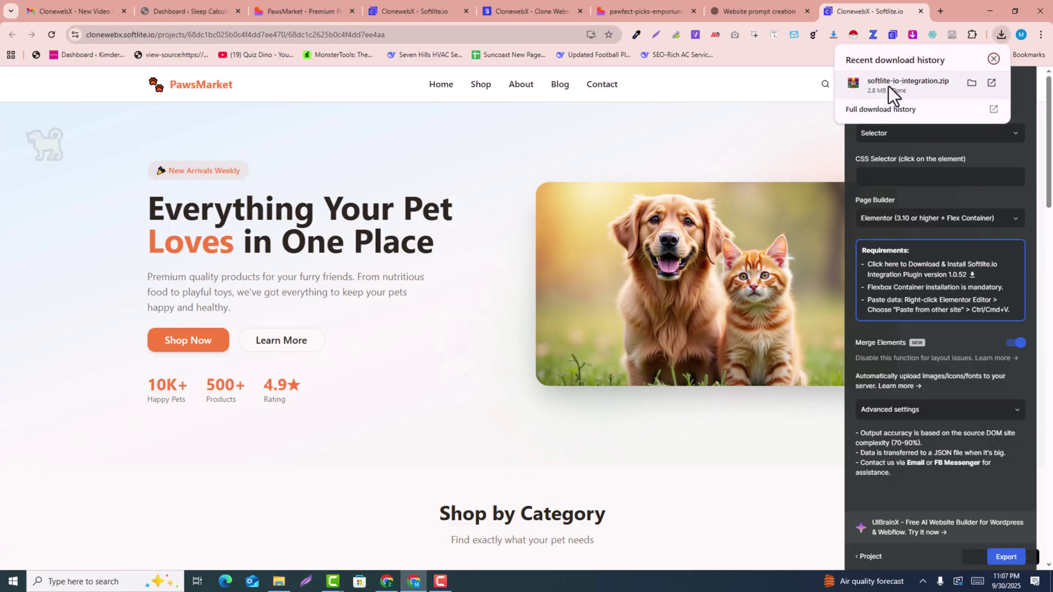
click(238, 1)
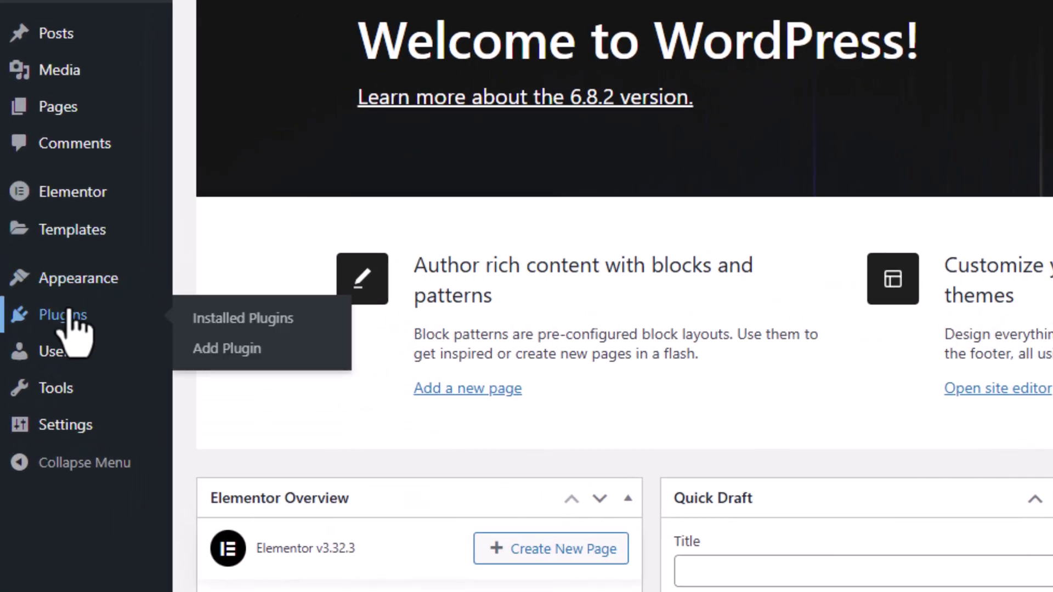
- Upload softlite-io-integration.zip via Plugins > Add Plugin > Upload Plugin, install it and activate it
click(35, 327)
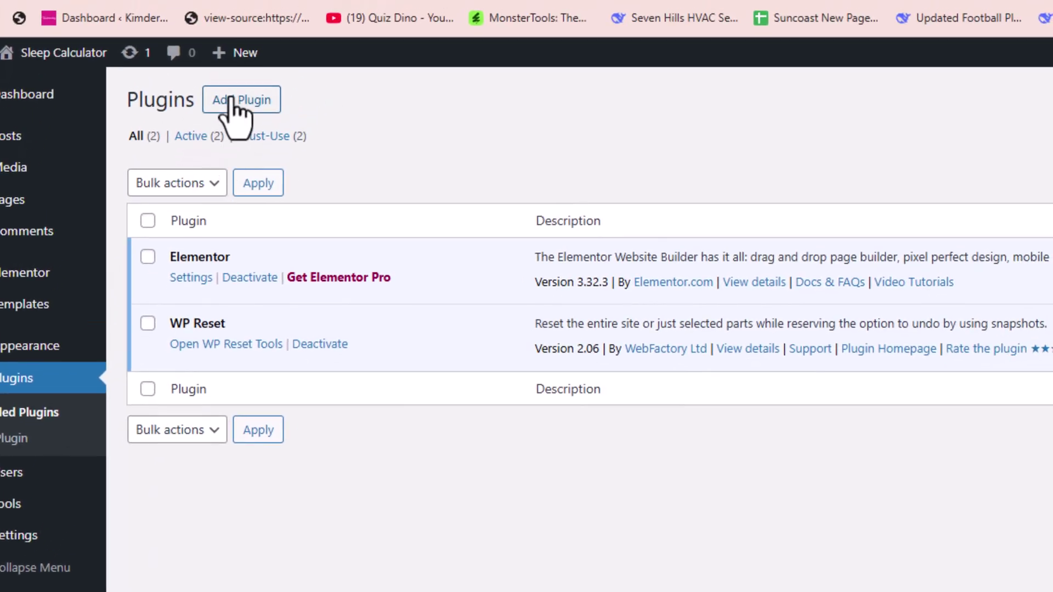
click(233, 102)
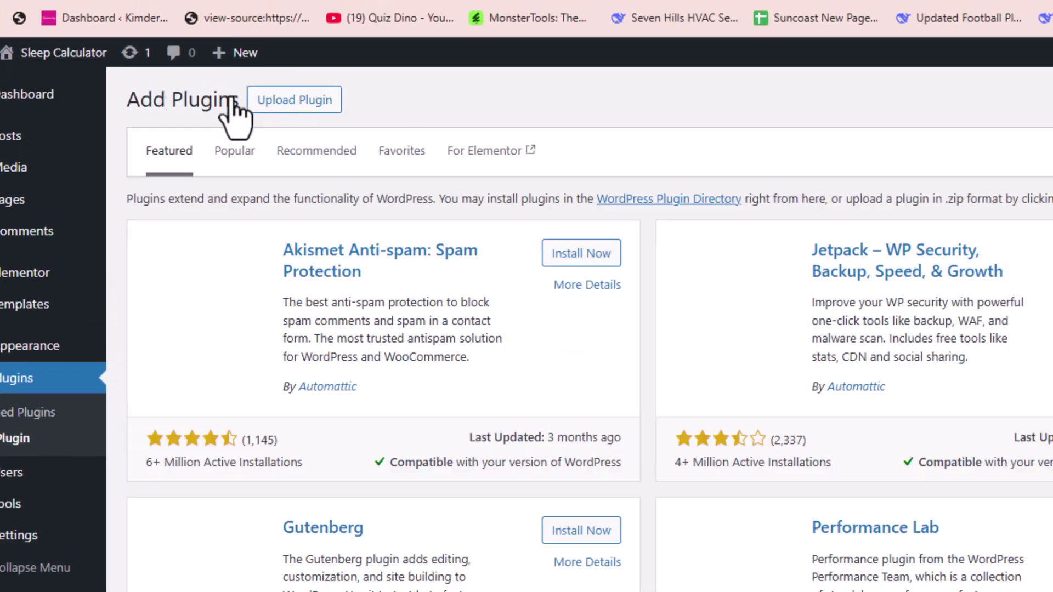
click(292, 100)
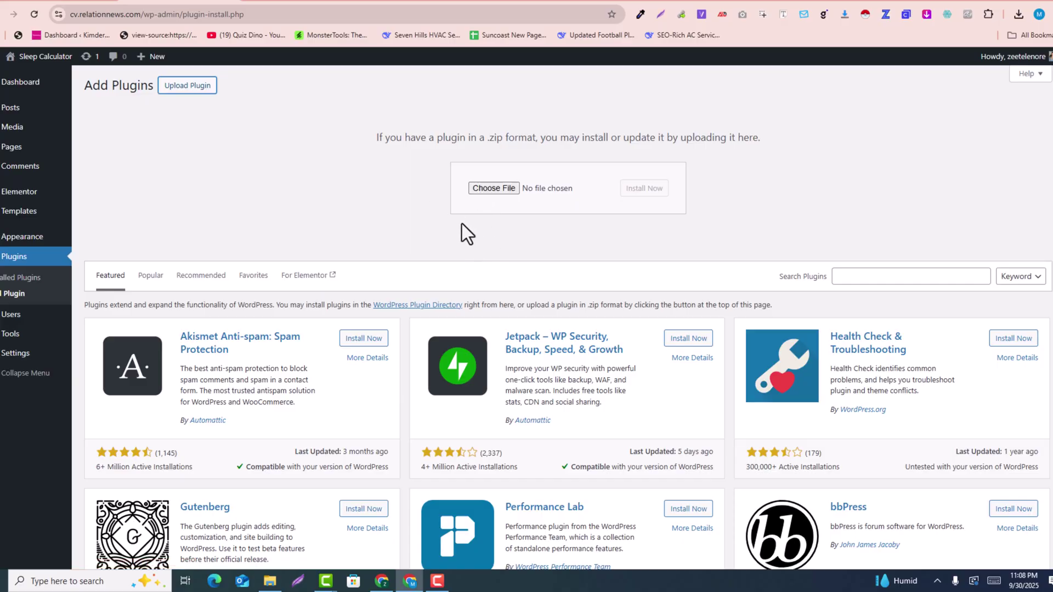
click(1018, 14)
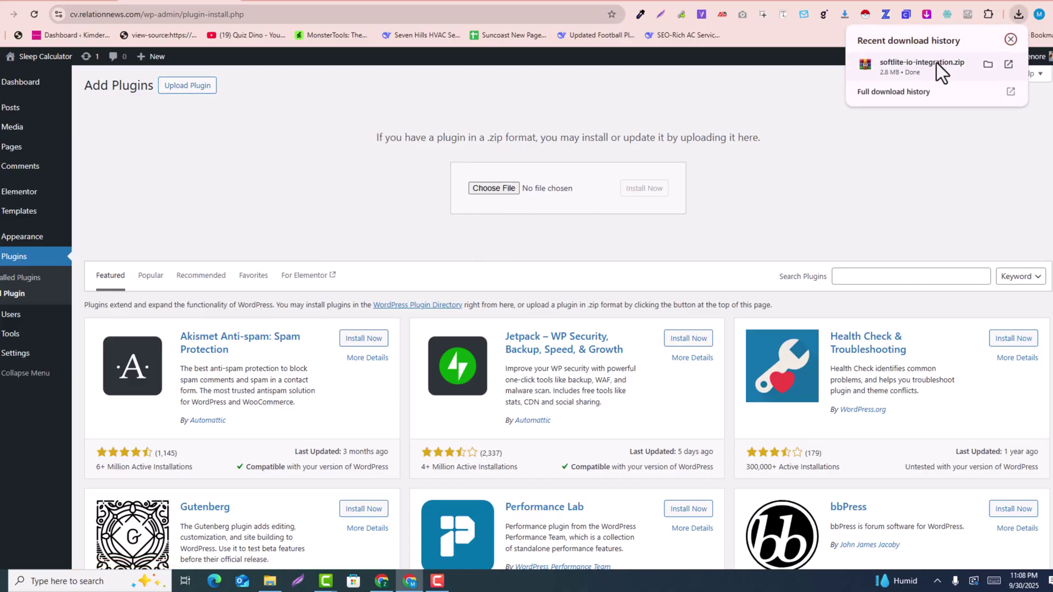
drag(936, 64, 528, 197)
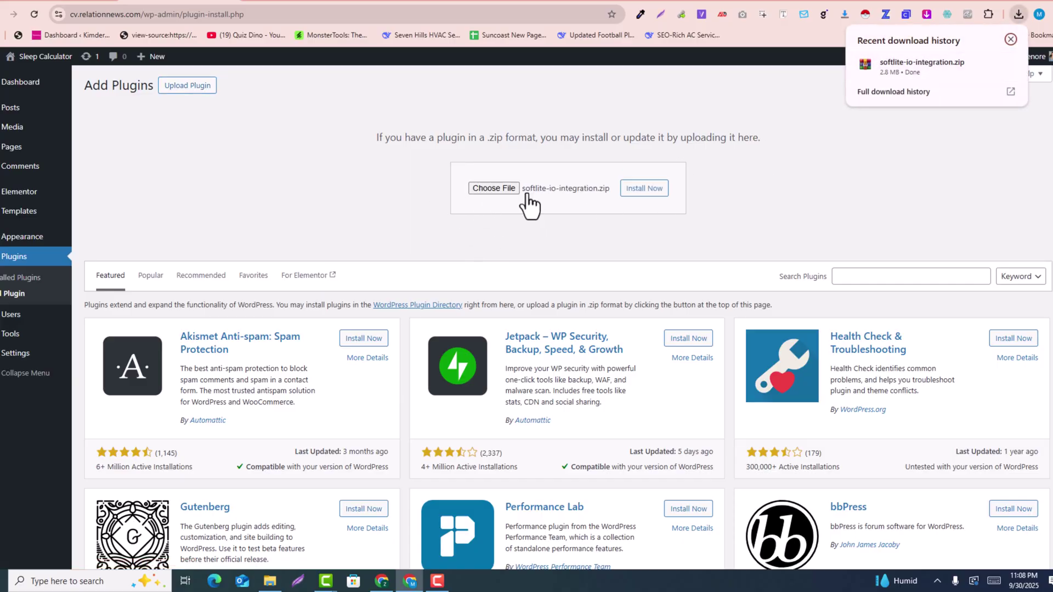
click(647, 194)
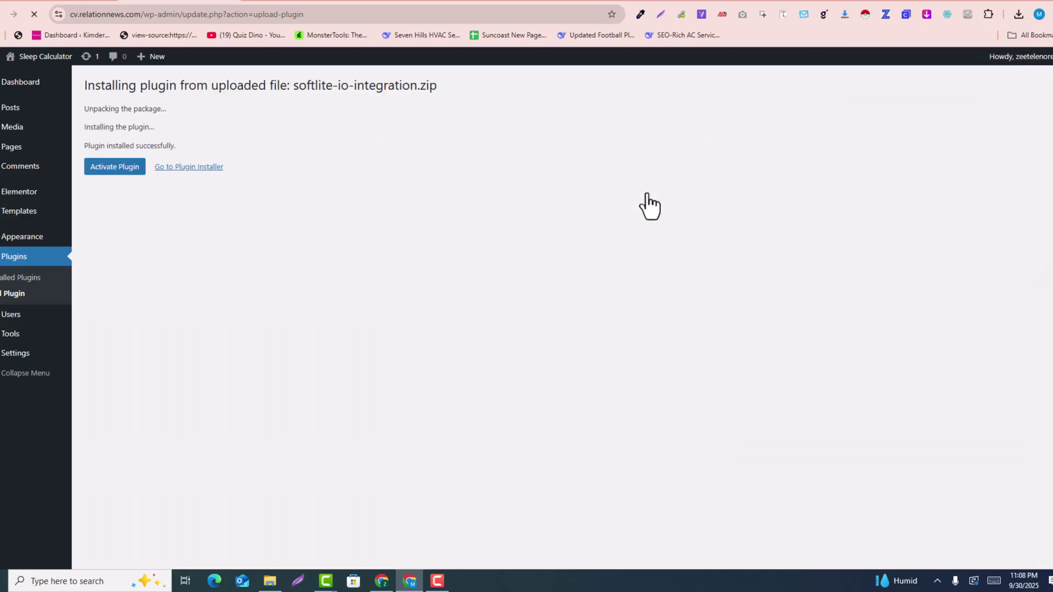
click(91, 172)
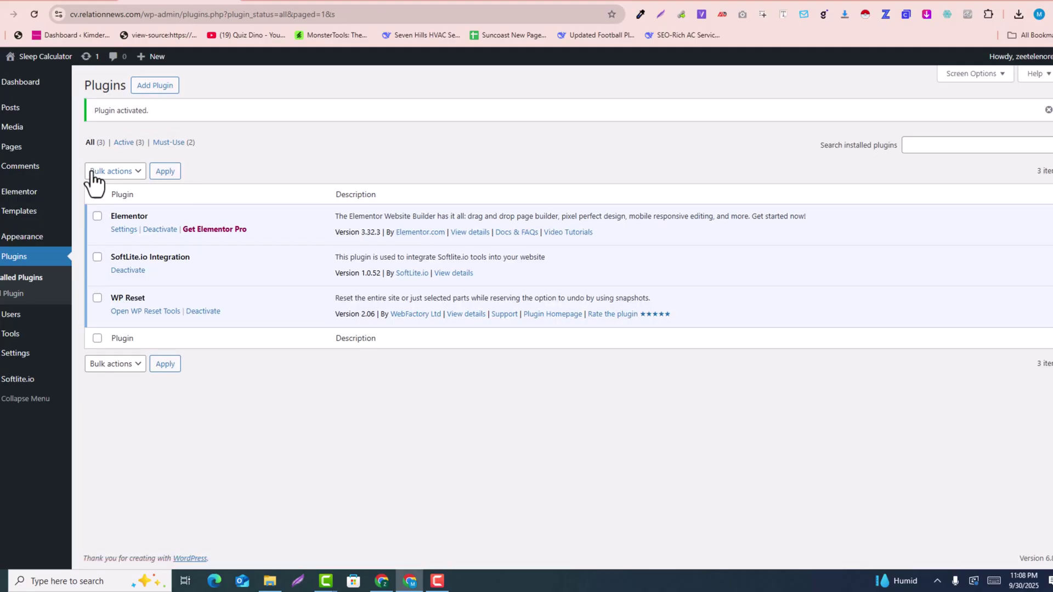
drag(152, 218, 129, 231)
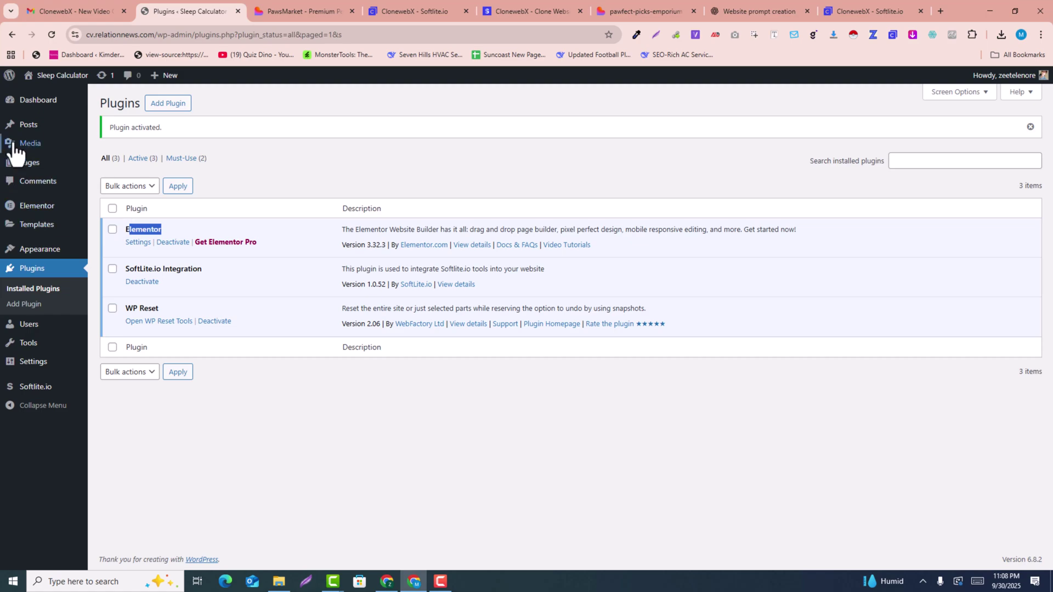
- Add and publish a new page titled 'Loveable Clone', then open it with Elementor
click(21, 166)
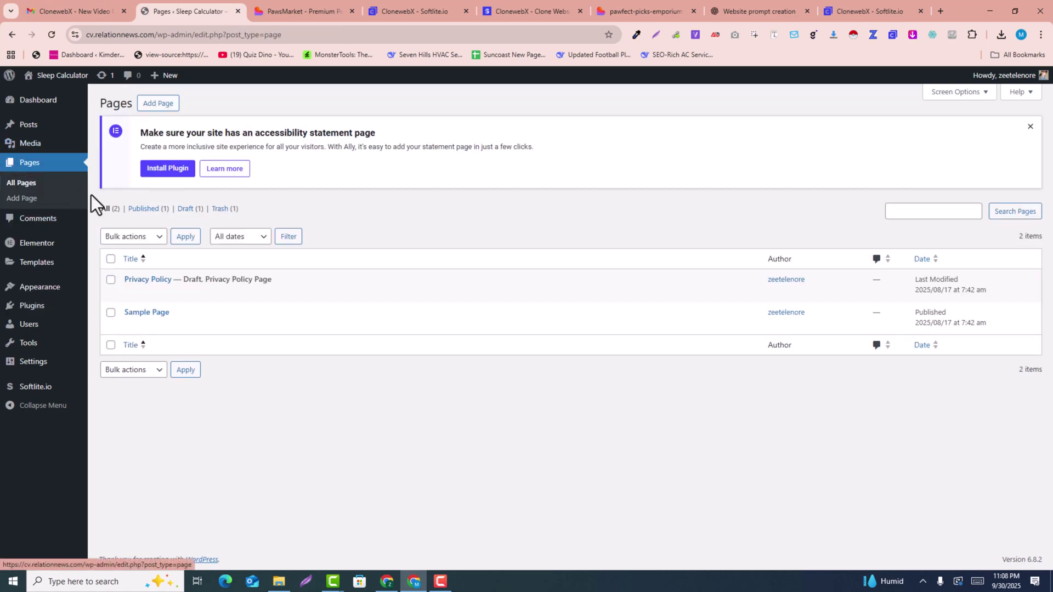
click(165, 104)
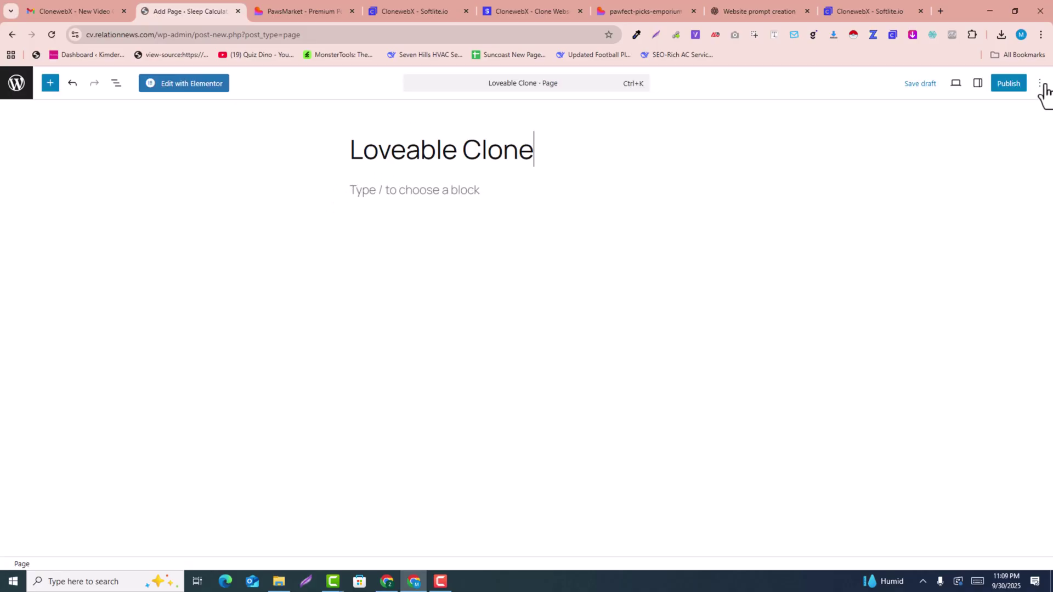
click(1014, 90)
click(1012, 86)
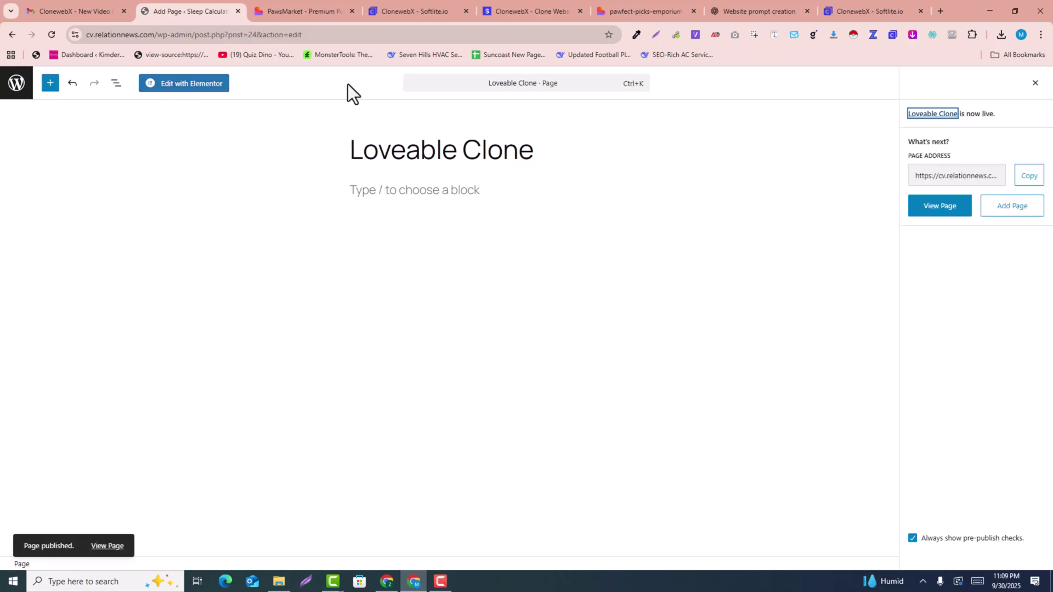
click(1035, 82)
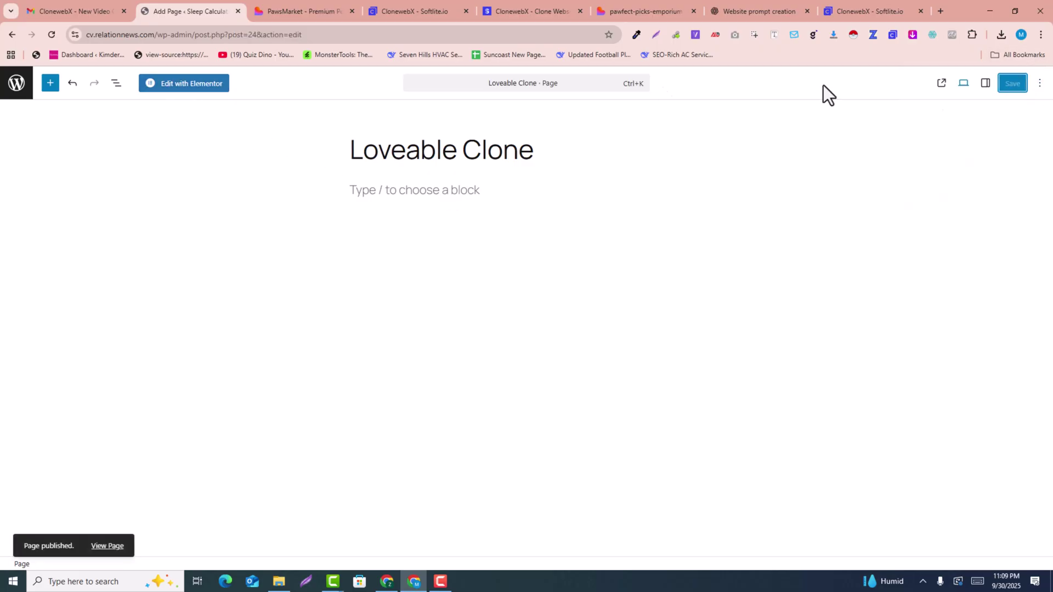
click(165, 88)
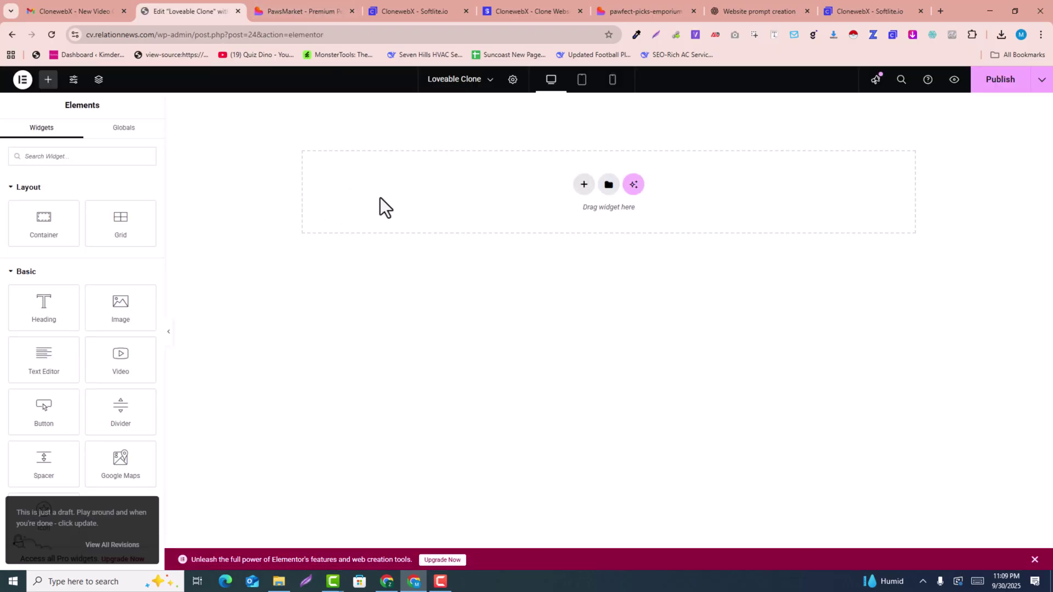
click(301, 1)
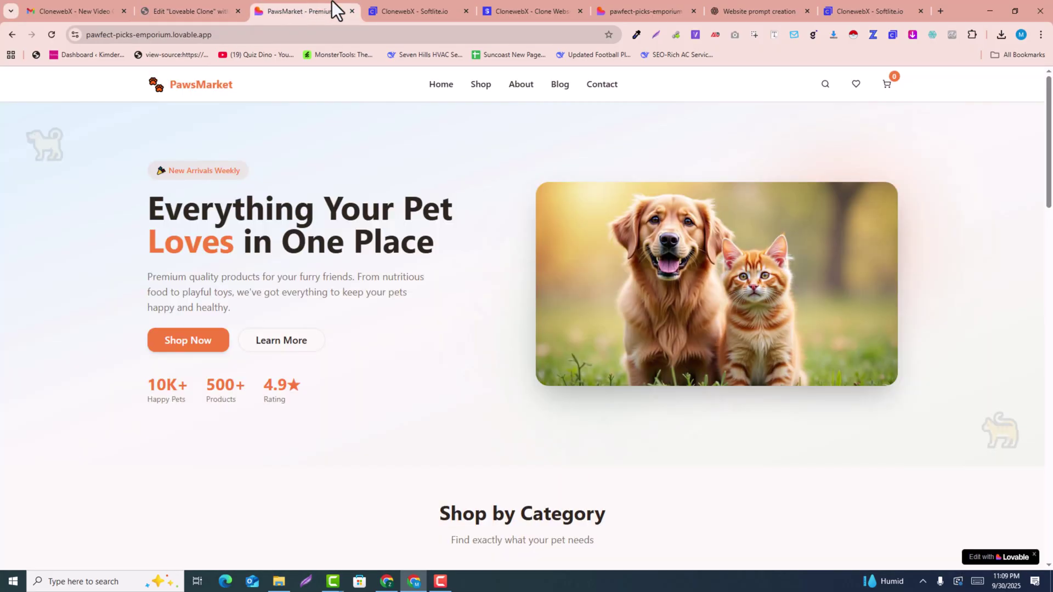
- Set Export Type to Entire Page and Page Builder to Elementor (Flex Container), then copy to clipboard
click(393, 1)
drag(559, 2, 345, 14)
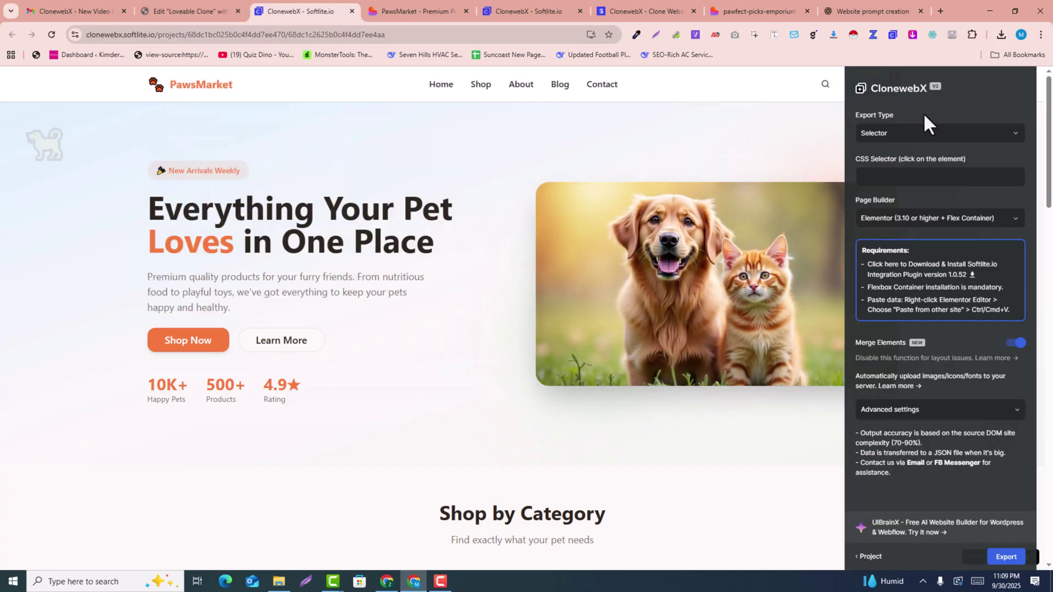
click(885, 135)
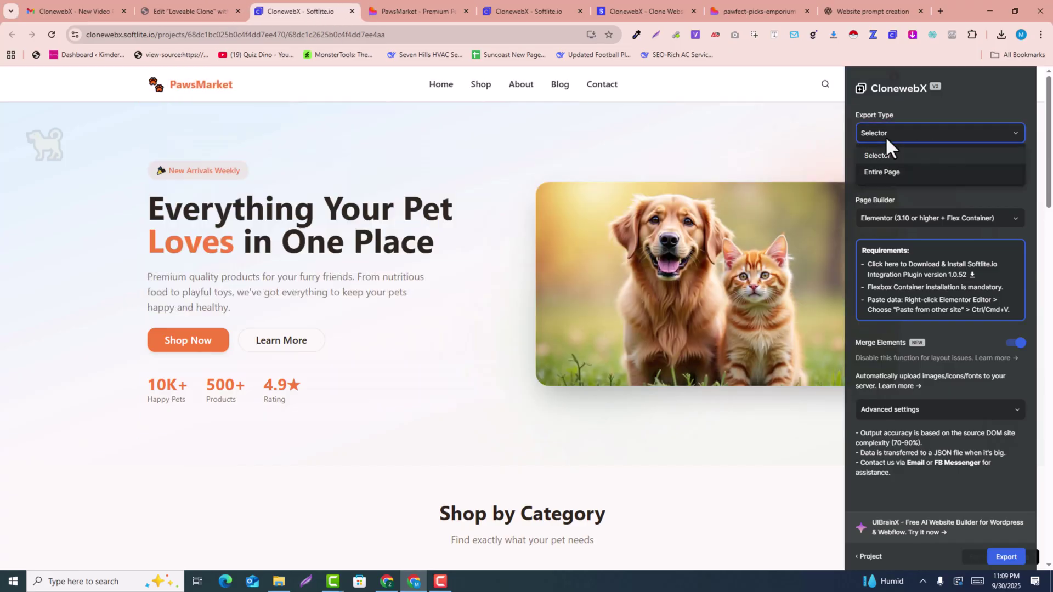
click(883, 172)
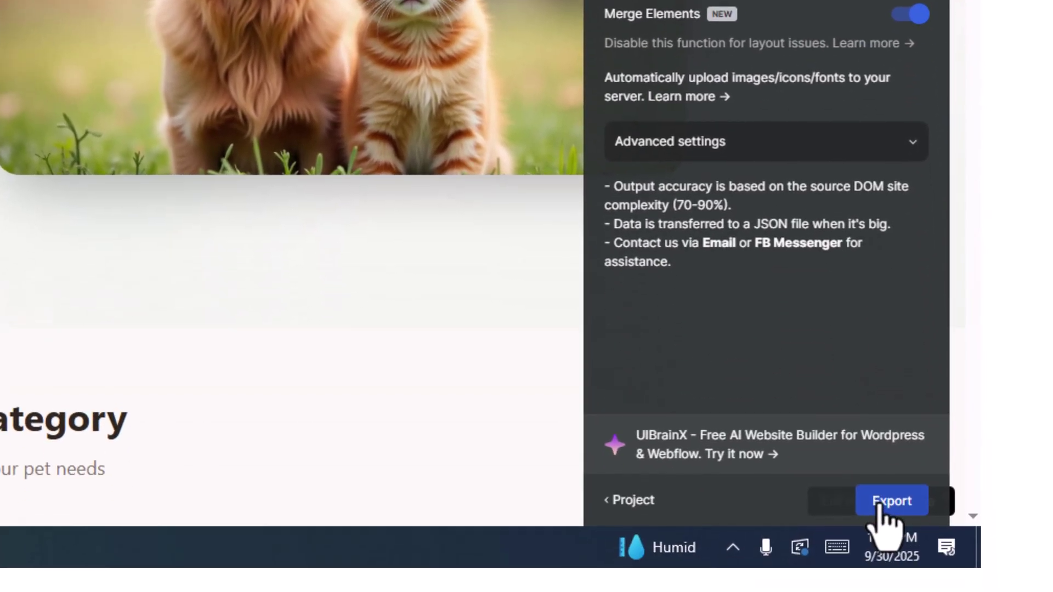
click(879, 502)
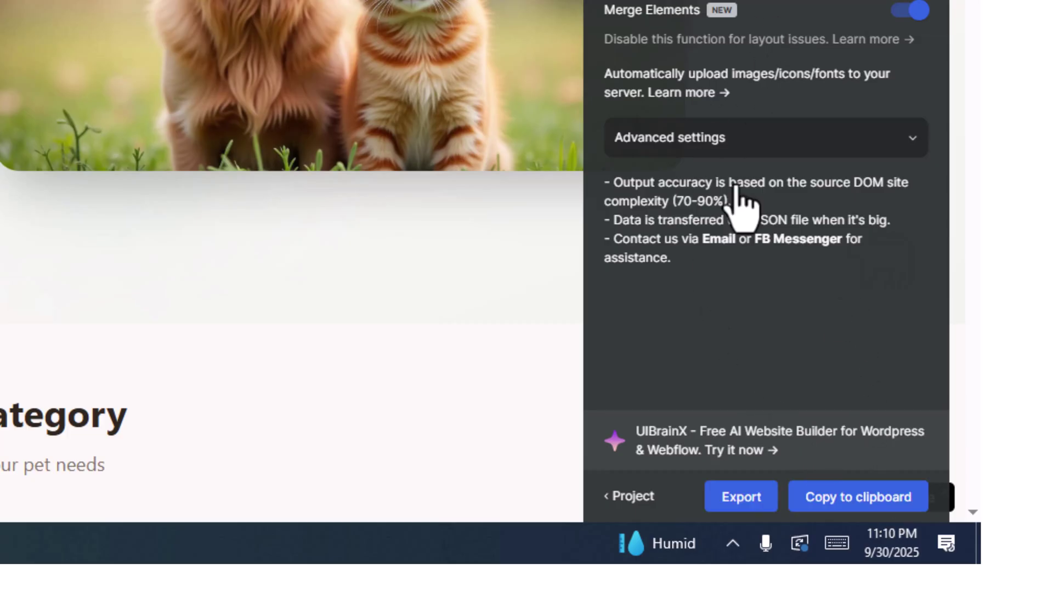
click(835, 500)
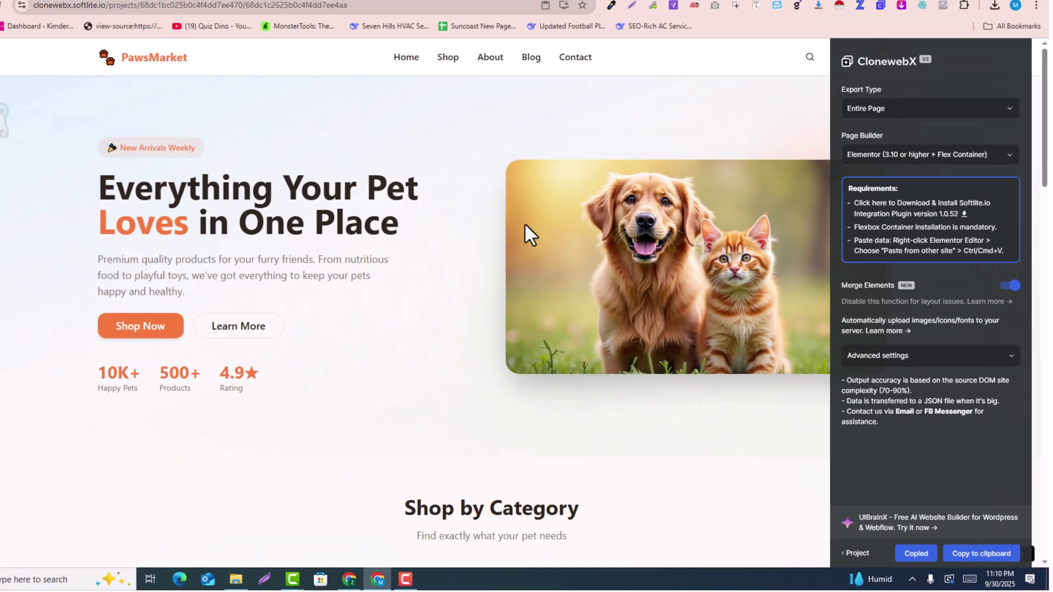
click(214, 13)
- Paste the copied PawsMarket page into the empty canvas using Paste from other site
right_click(483, 199)
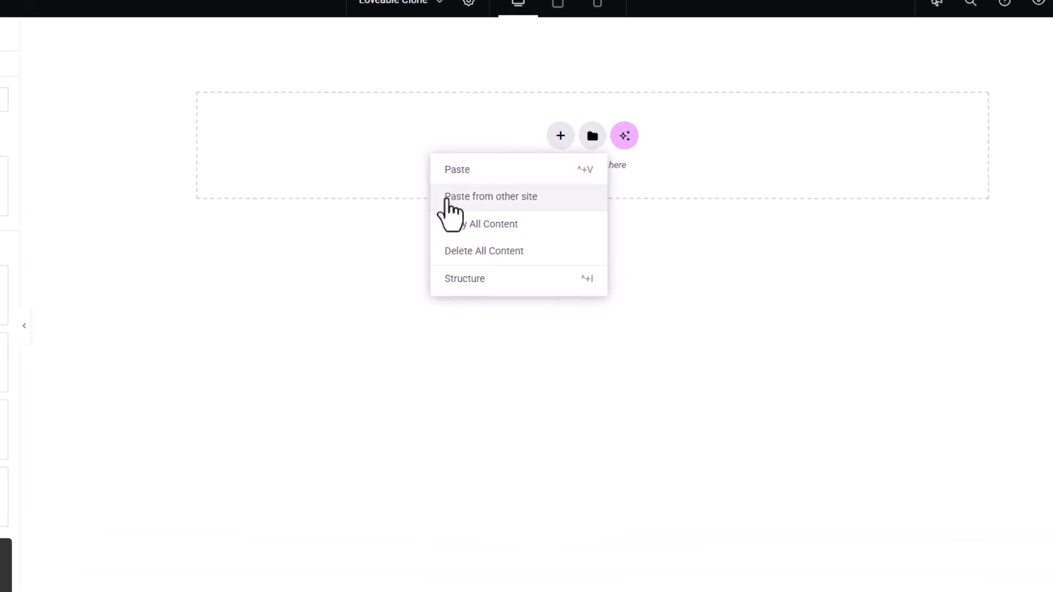
click(449, 197)
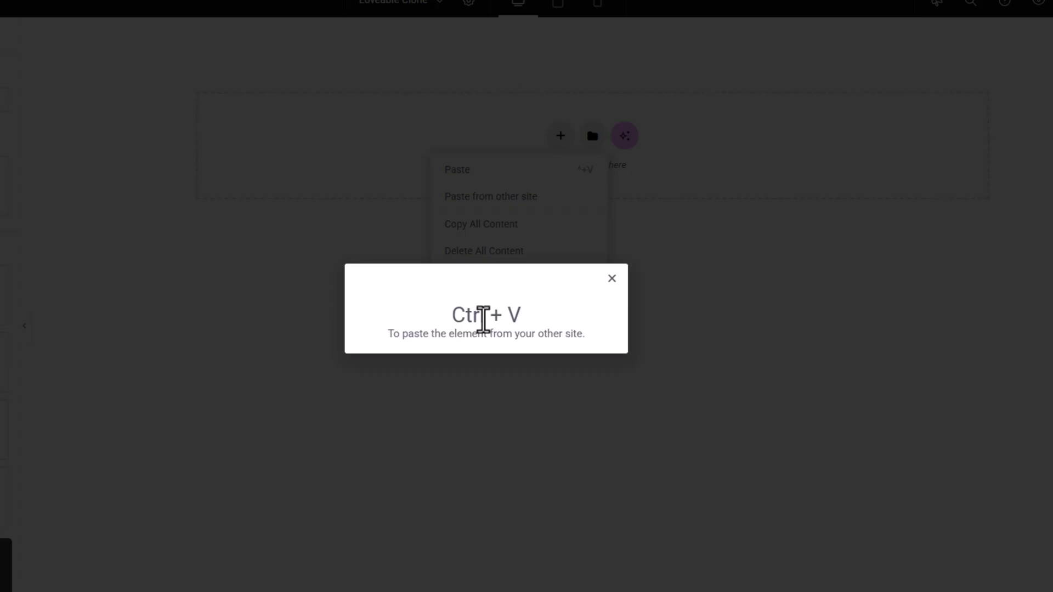
key(ctrl+v)
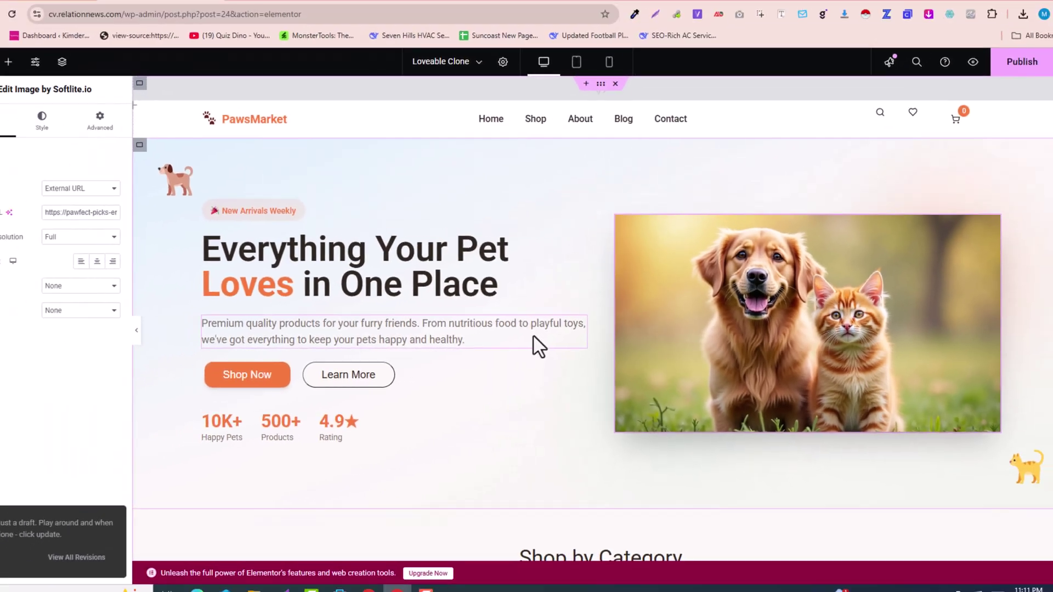
scroll(541, 337, down, 5)
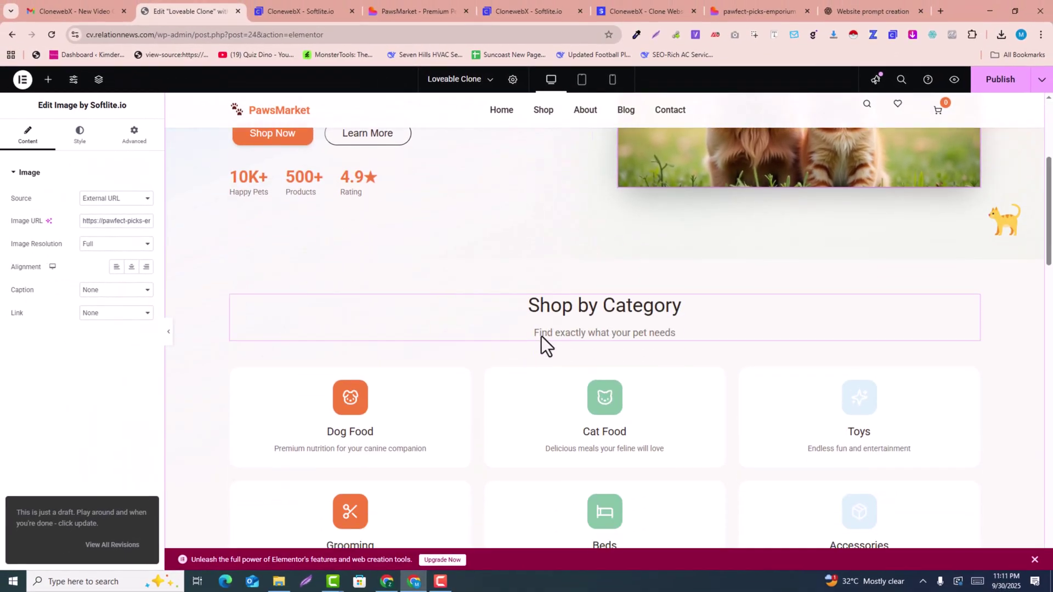
- Scroll down and inspect the fields of the review cards
scroll(541, 337, down, 2)
scroll(369, 333, down, 4)
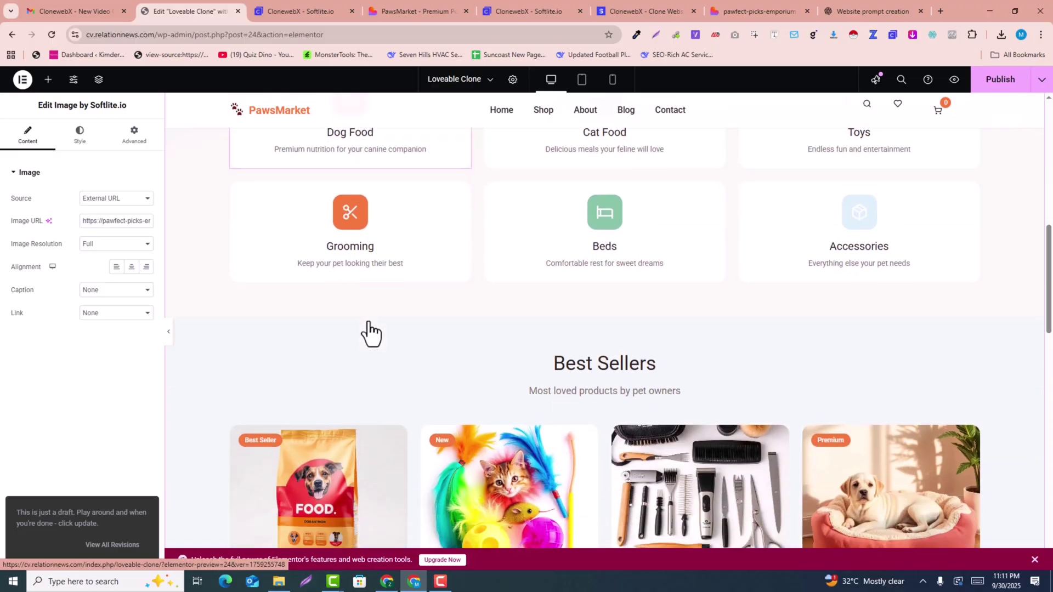
scroll(369, 333, down, 6)
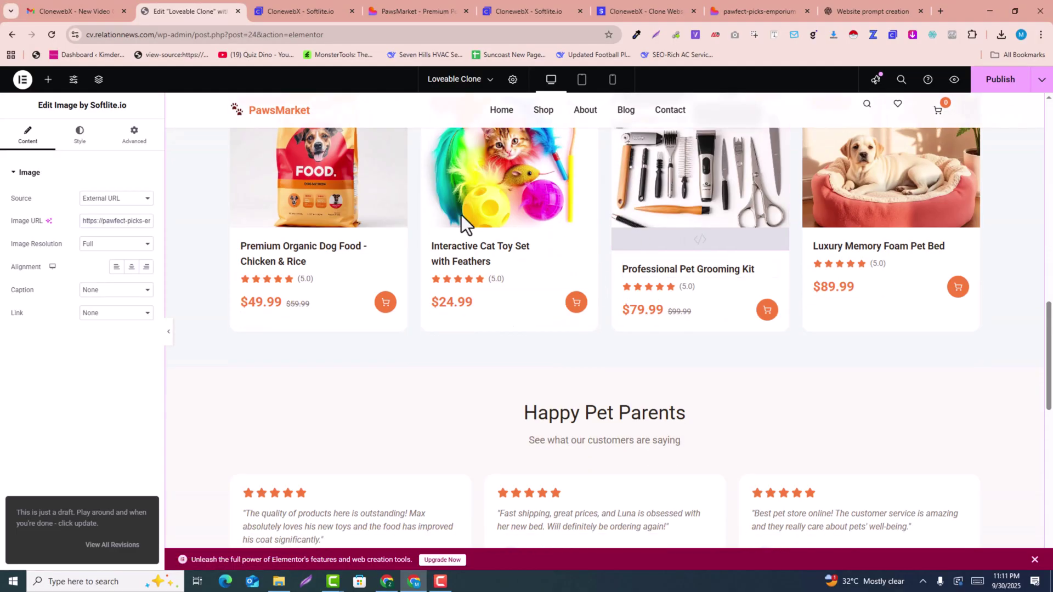
scroll(352, 271, down, 4)
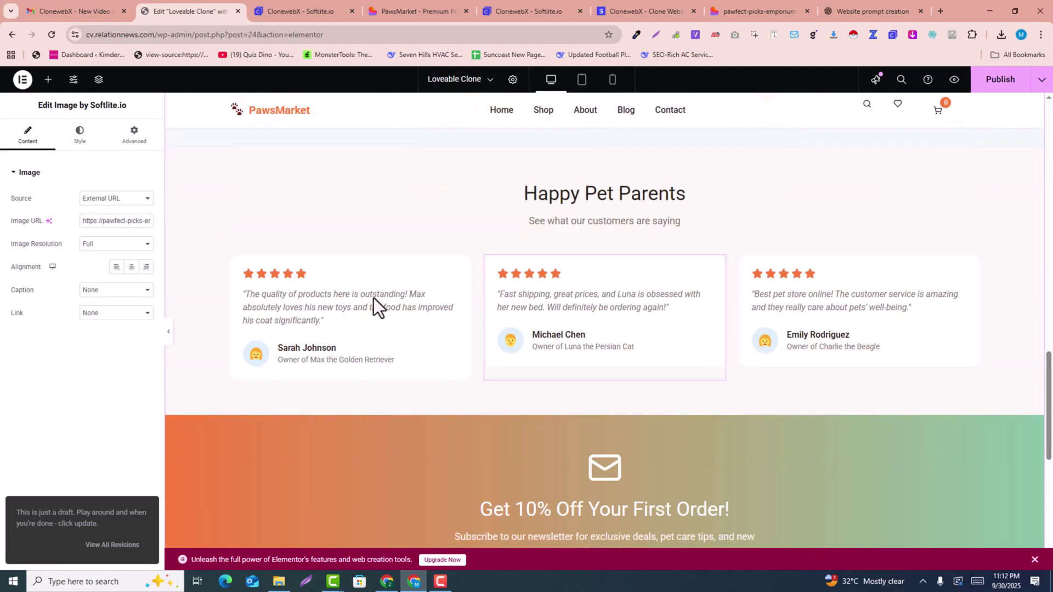
click(317, 292)
click(693, 318)
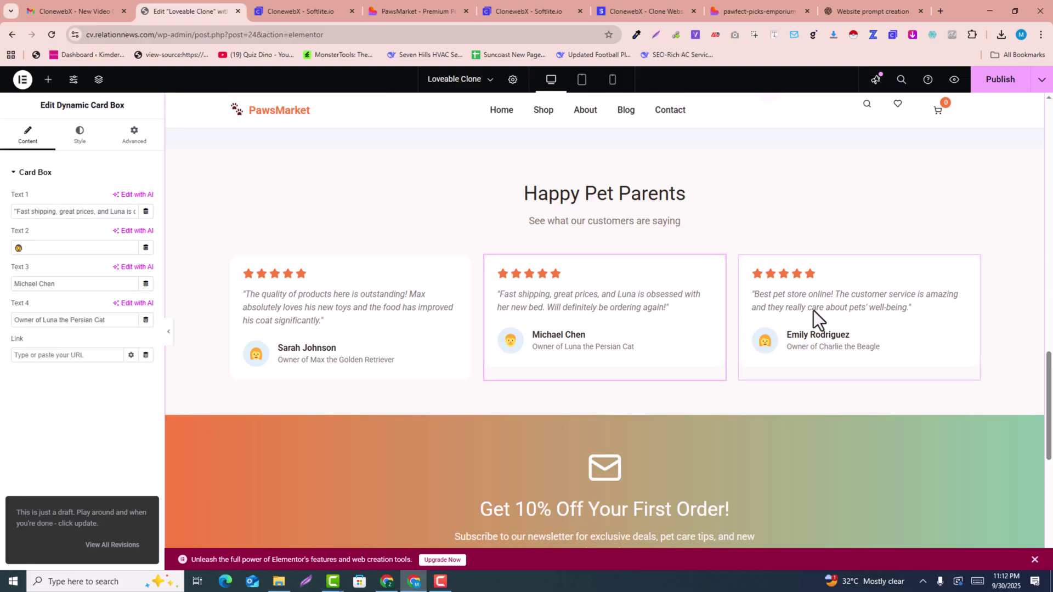
click(834, 308)
- Change the newsletter banner offer from 10% to 50% Off Your First Order
scroll(847, 372, down, 5)
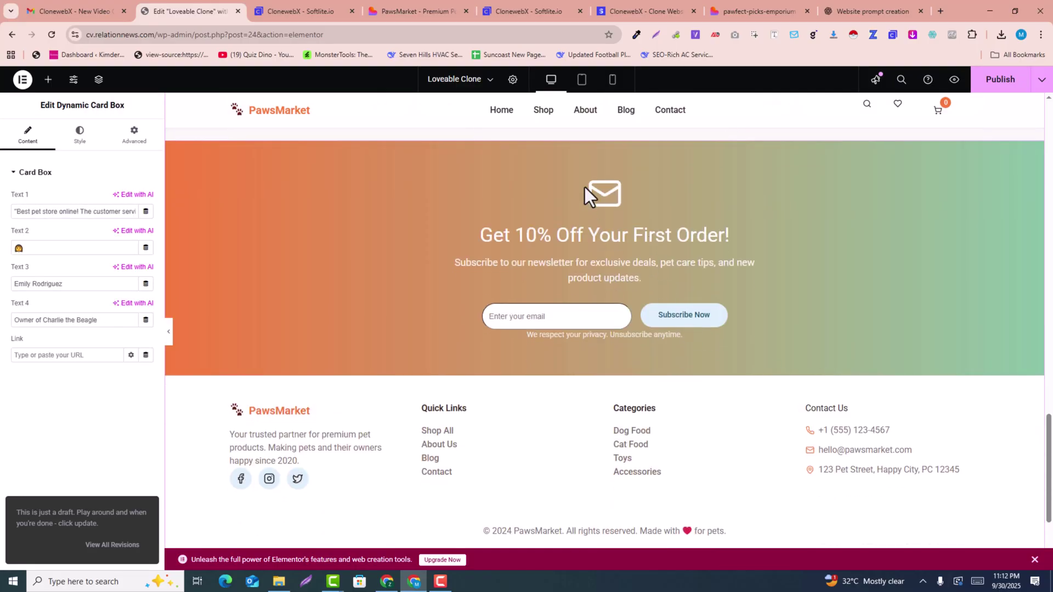
click(606, 235)
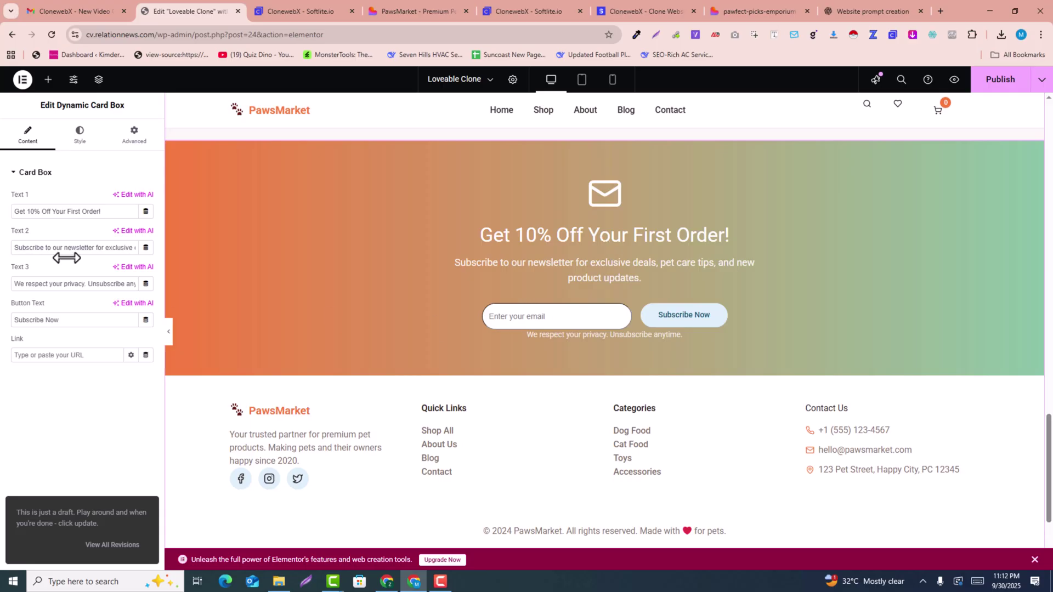
double_click(28, 215)
text(50)
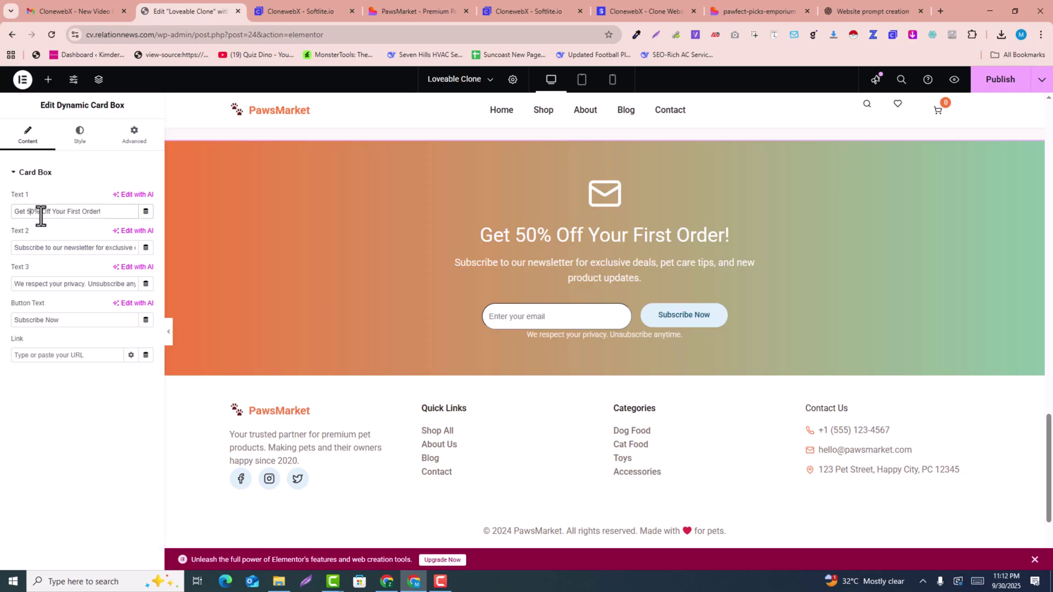
- Inspect the hero image's settings and read its image address
scroll(548, 238, up, 20)
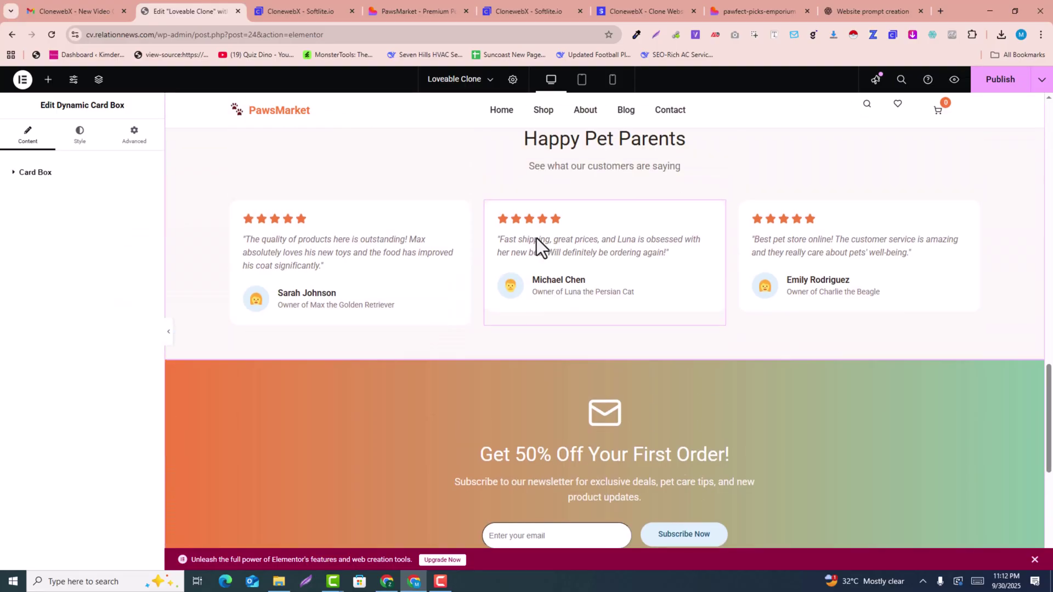
scroll(613, 245, up, 3)
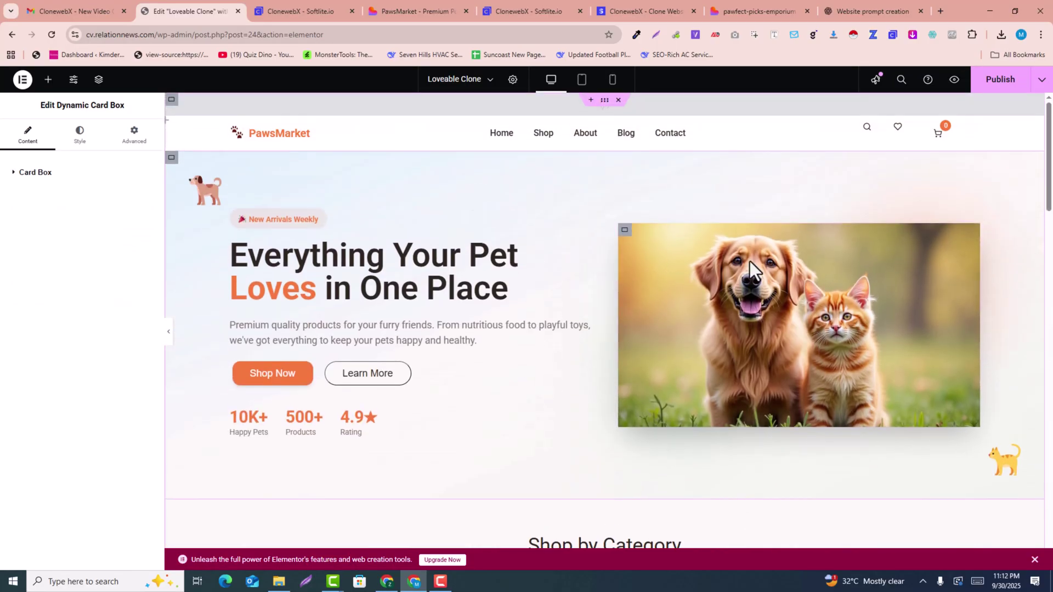
click(807, 314)
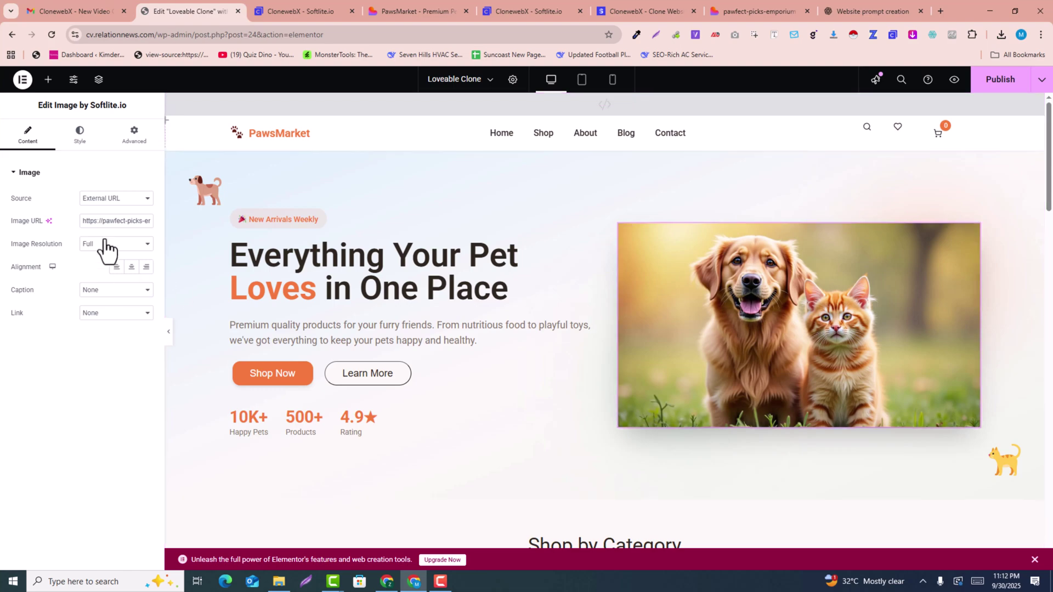
drag(104, 224, 158, 230)
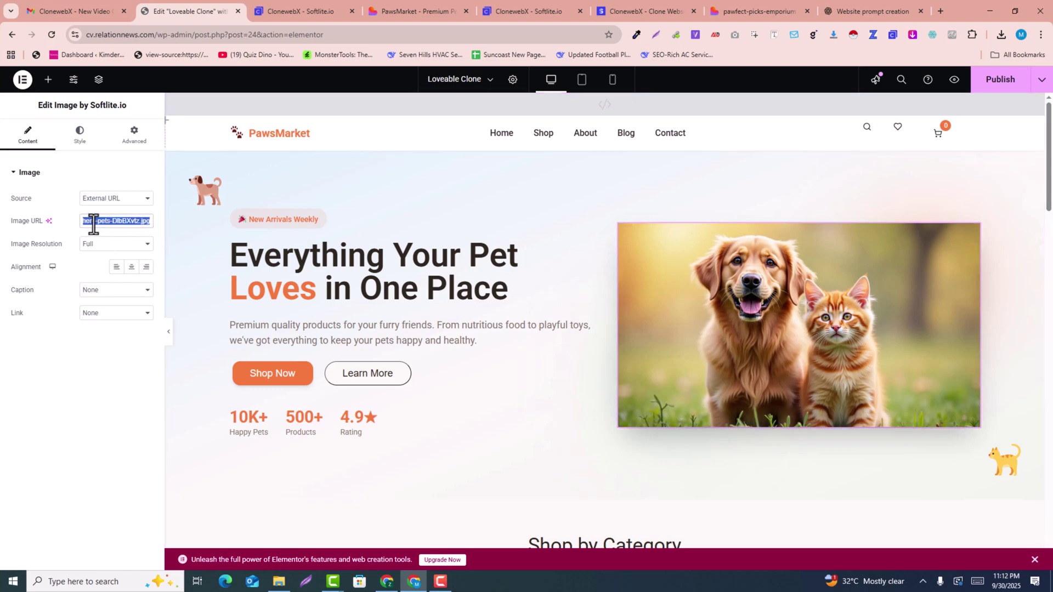
click(89, 221)
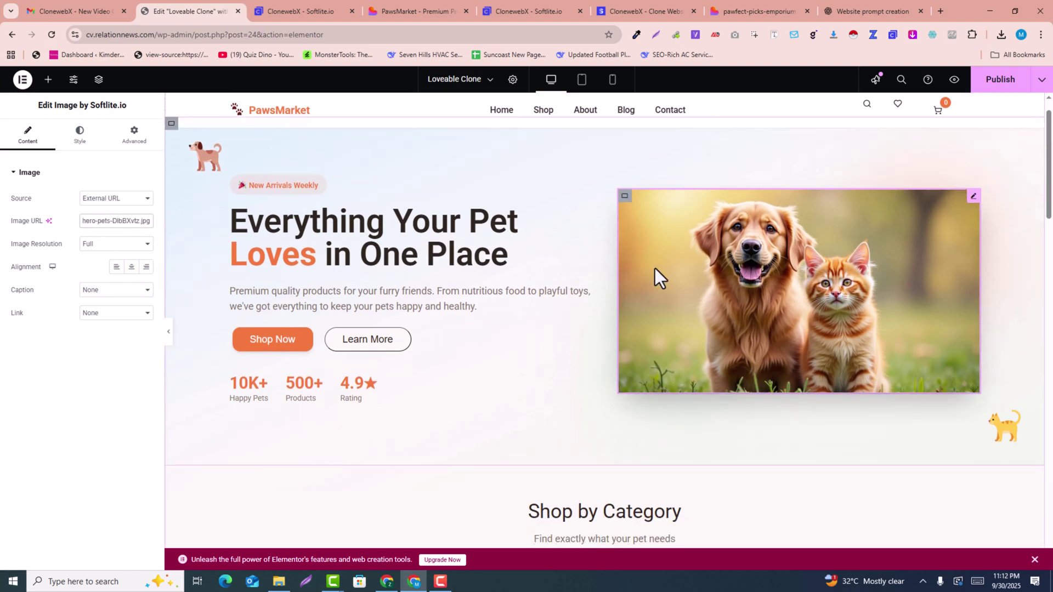
scroll(654, 268, down, 5)
scroll(654, 268, up, 5)
scroll(654, 269, down, 7)
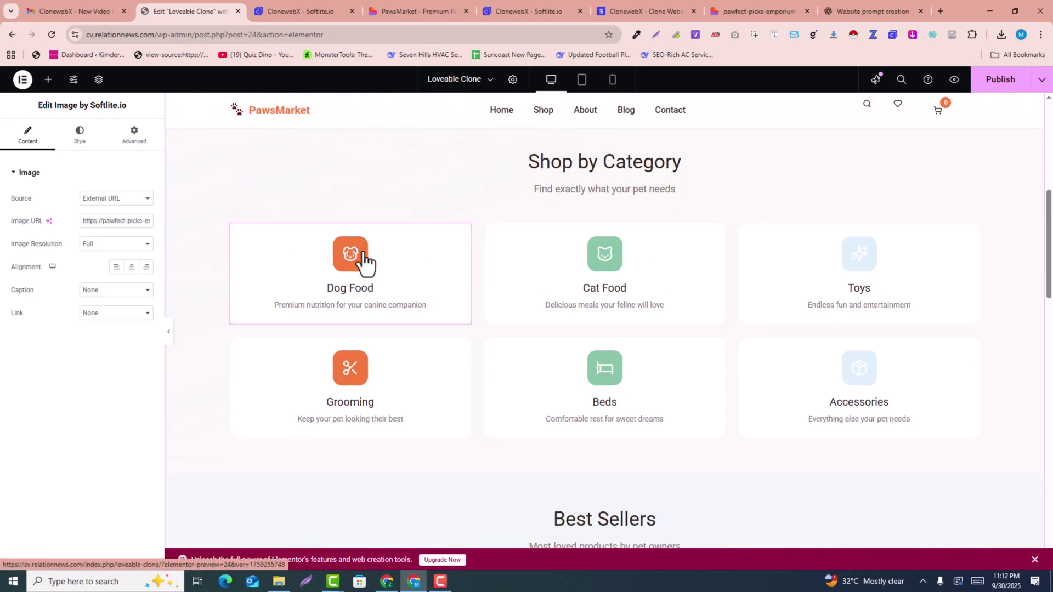
- Check the Dog Food, Cat Food and Toys category cards, then publish the page
click(363, 259)
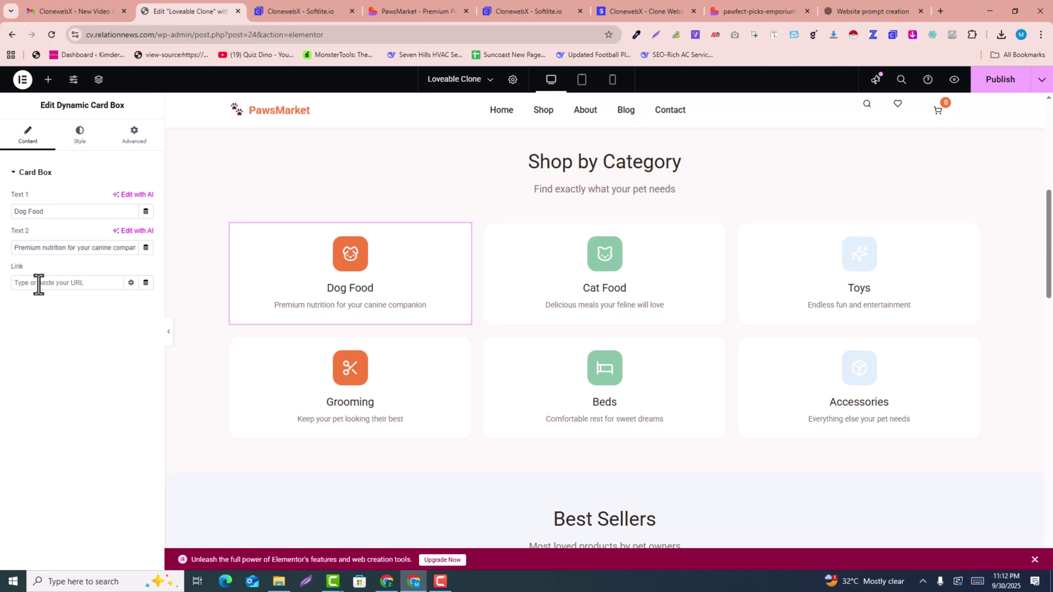
click(641, 288)
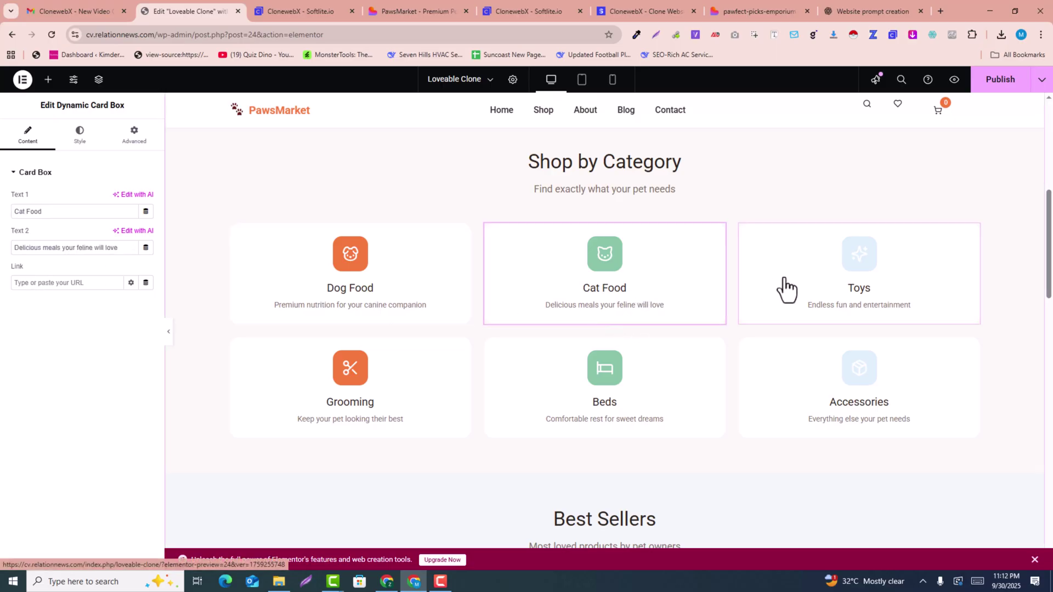
click(778, 287)
scroll(575, 374, down, 5)
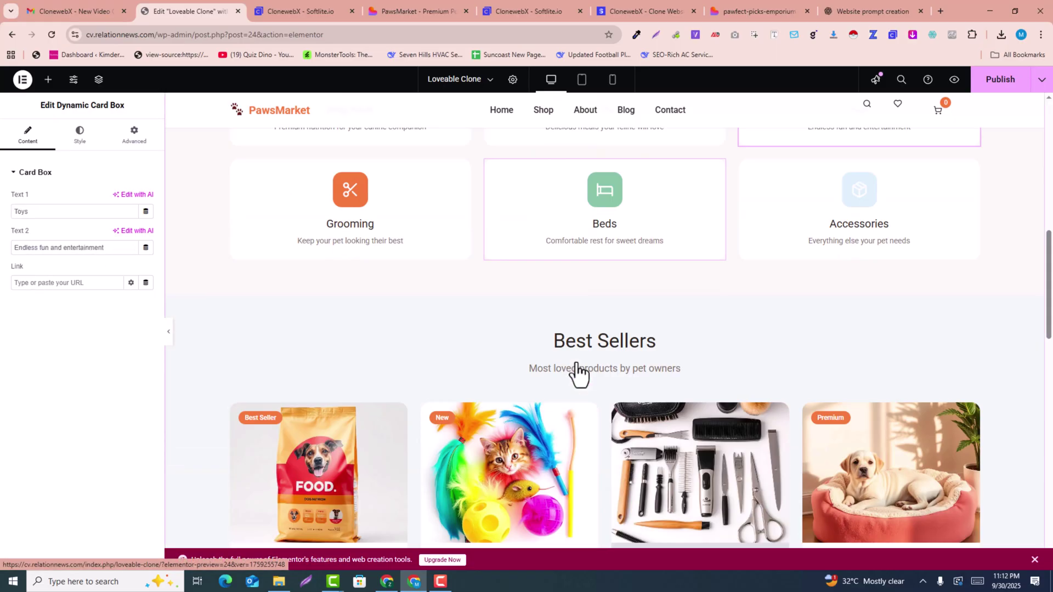
drag(1051, 325, 1049, 147)
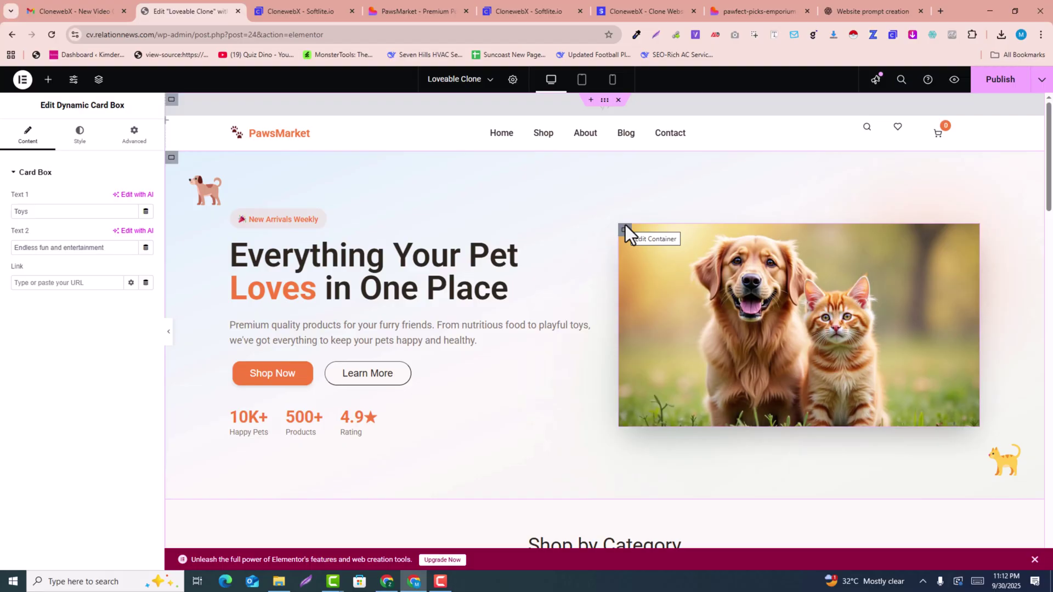
click(1009, 81)
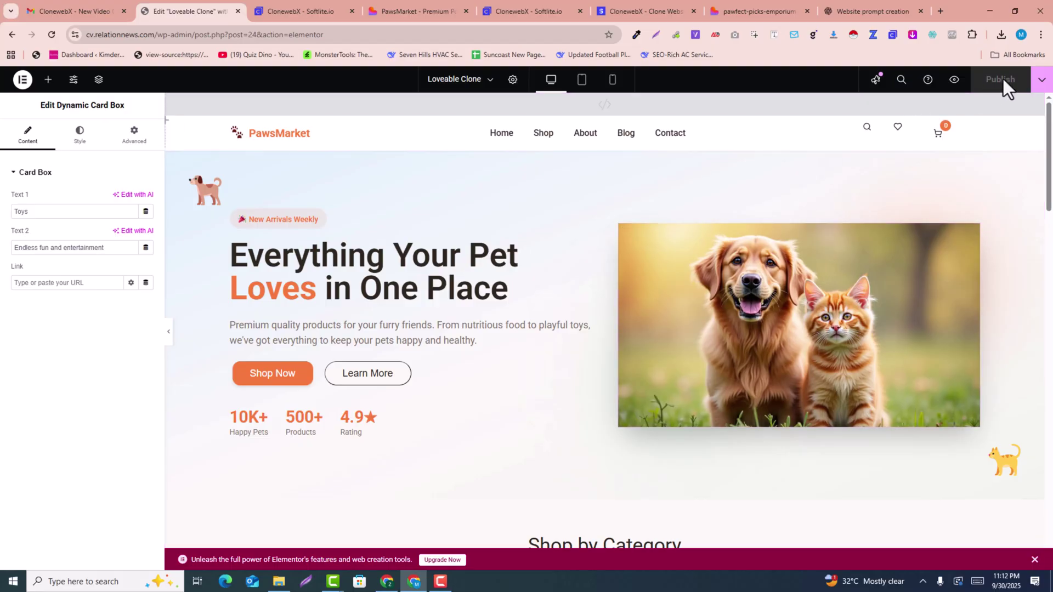
- Preview the Loveable Clone page in a new tab, scroll through it, and return to the editor
click(954, 82)
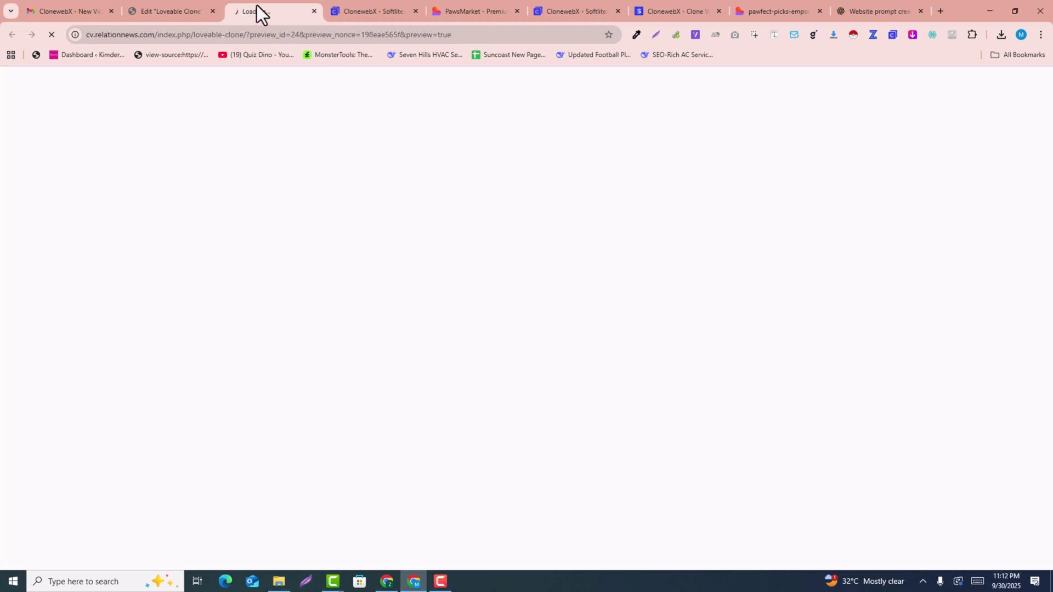
scroll(929, 180, down, 3)
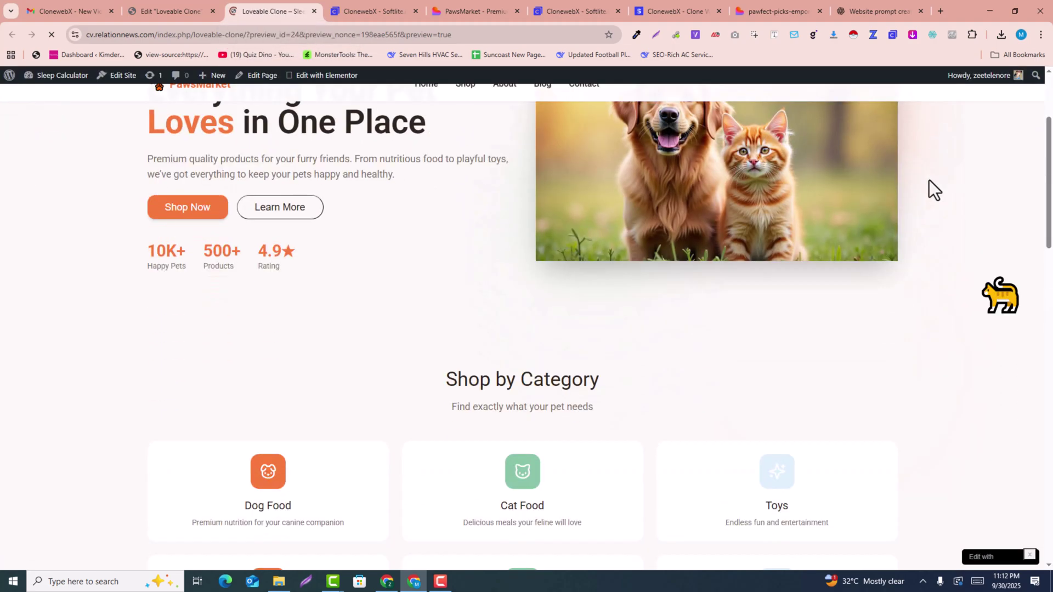
drag(1050, 122, 1051, 496)
scroll(391, 268, up, 10)
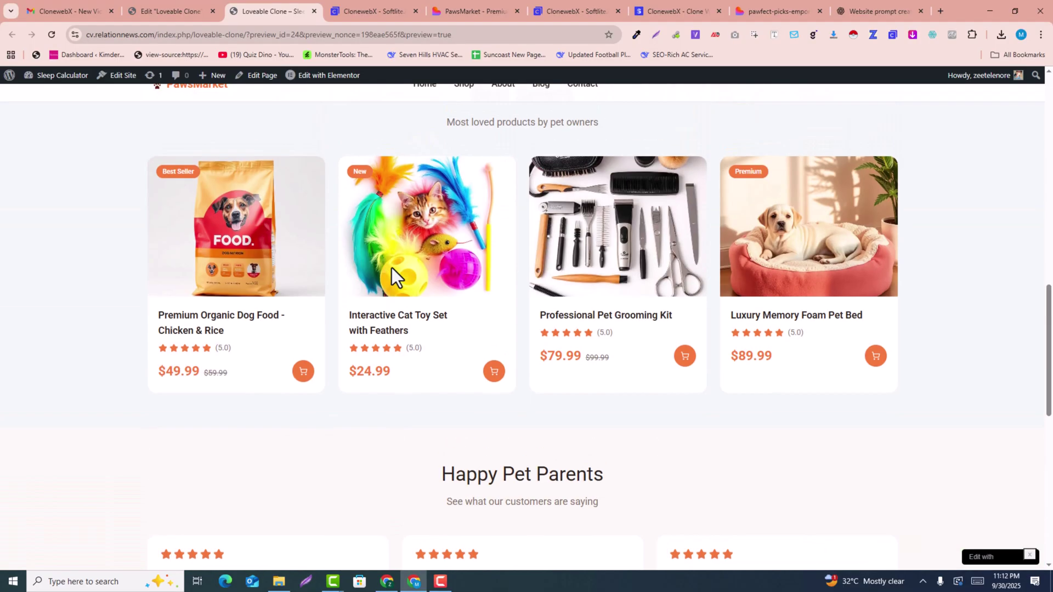
scroll(391, 268, up, 1)
click(167, 10)
scroll(430, 315, down, 4)
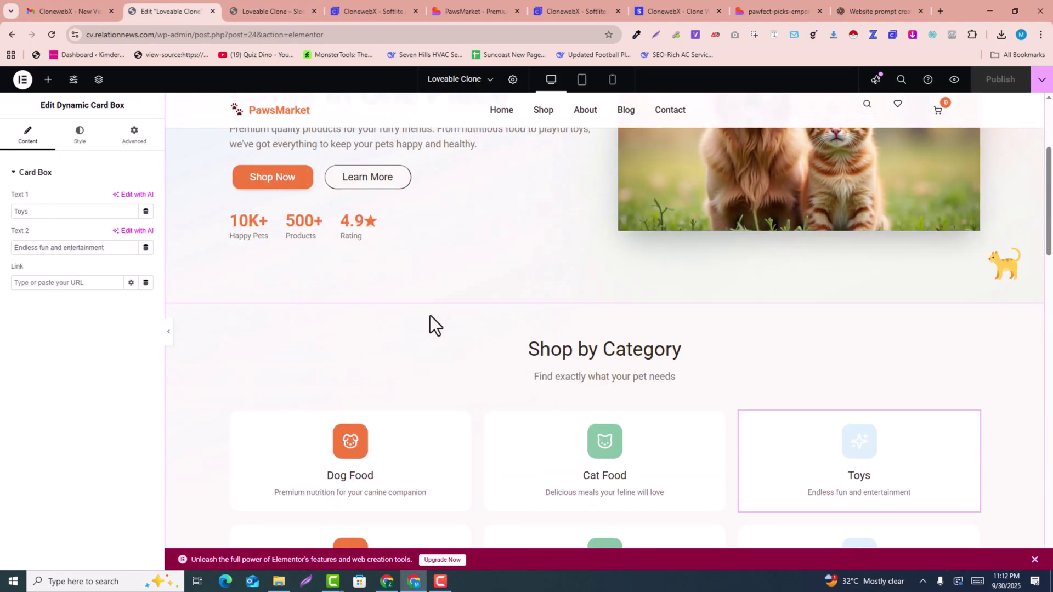
scroll(429, 315, down, 10)
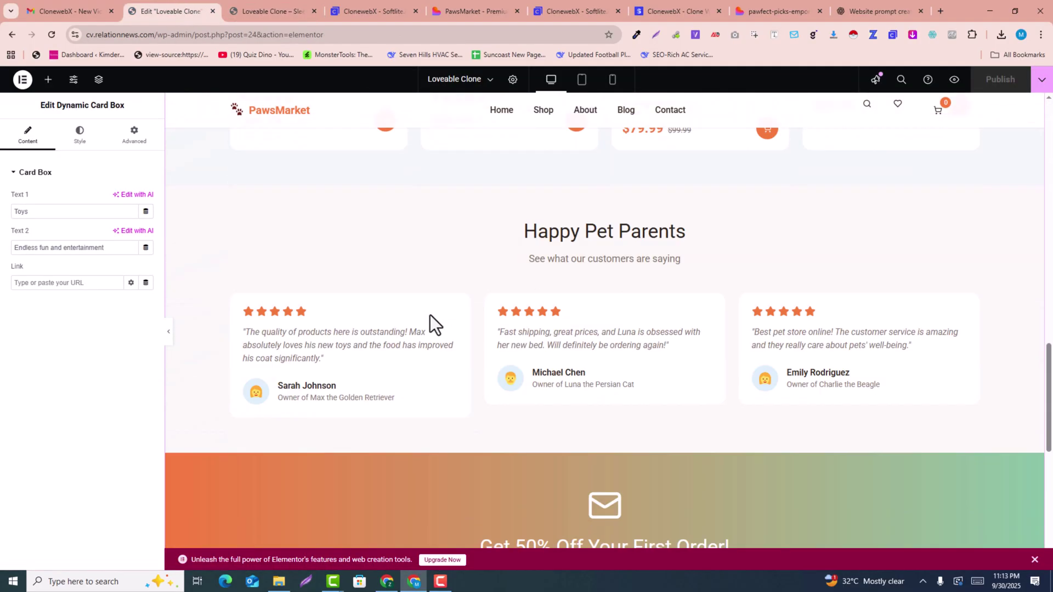
scroll(430, 315, up, 6)
click(485, 339)
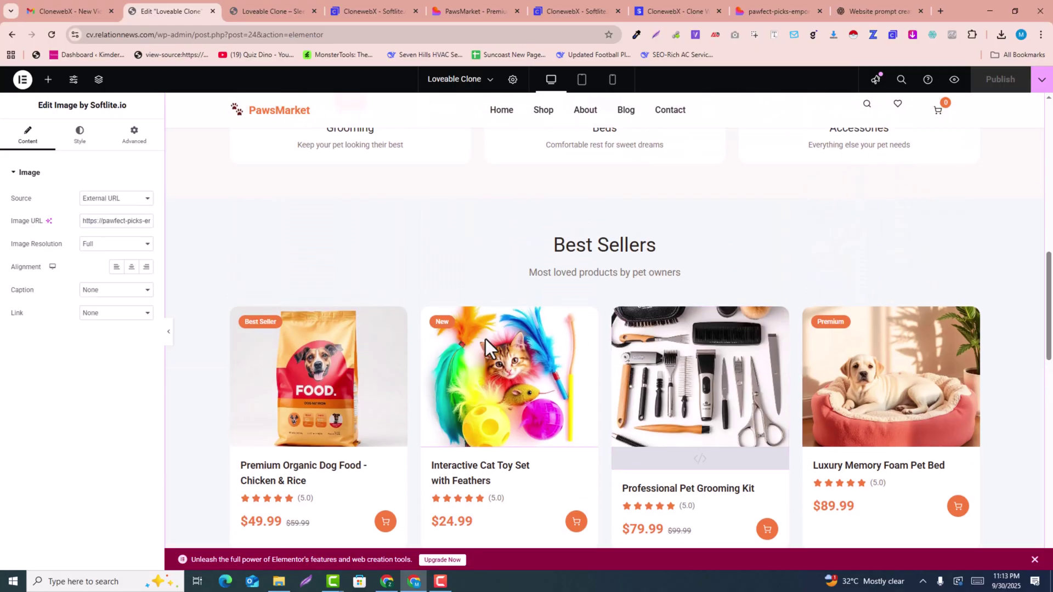
scroll(483, 338, down, 2)
click(285, 280)
scroll(726, 279, up, 2)
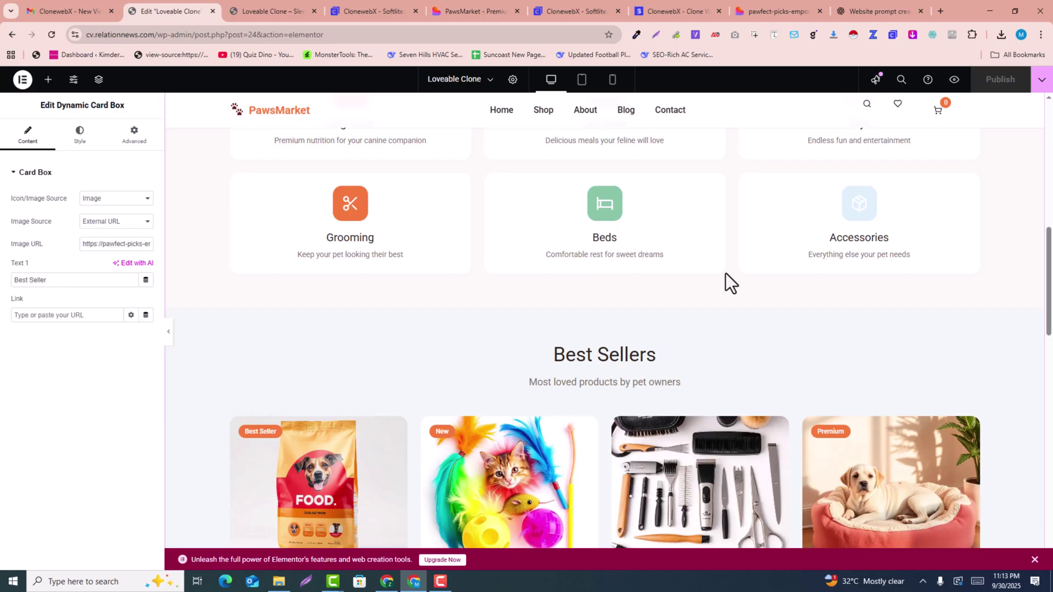
scroll(635, 277, up, 10)
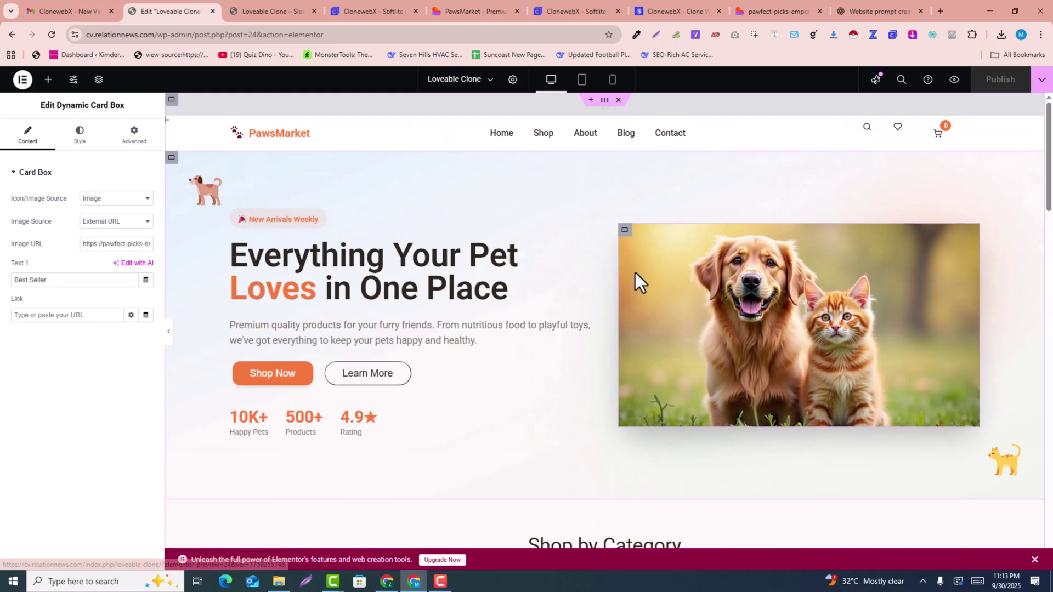
scroll(635, 274, down, 15)
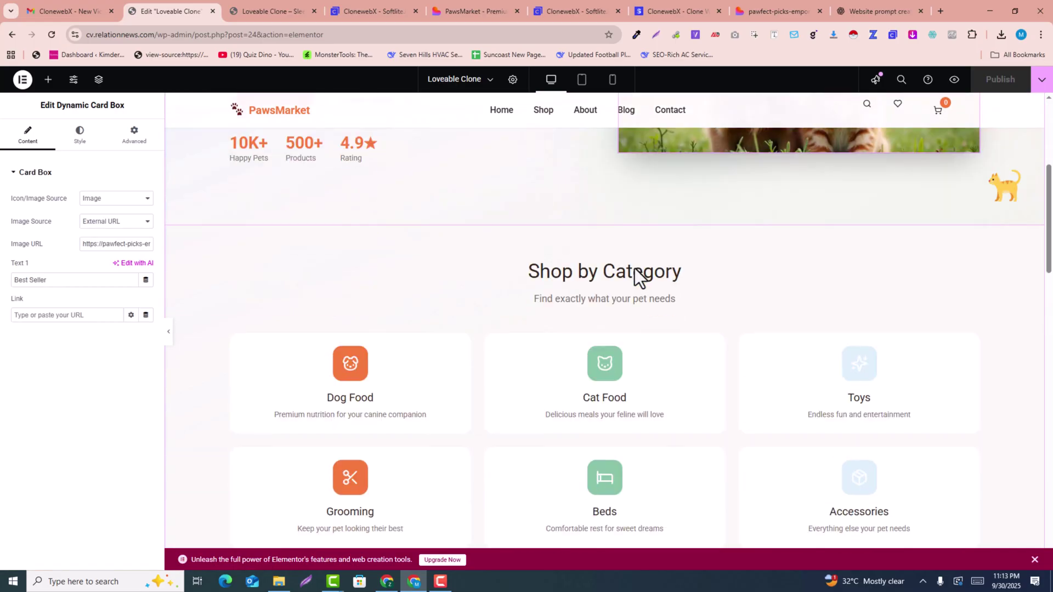